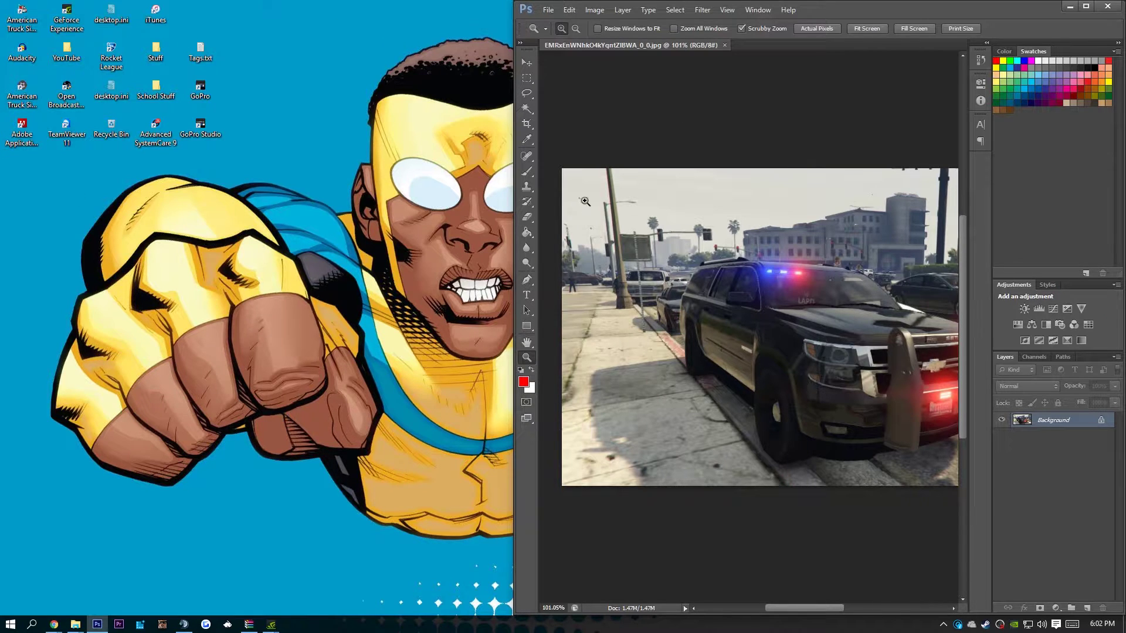
mouse_move(645, 10)
mouse_down()
mouse_move(645, 197)
mouse_move(653, 2)
mouse_up()
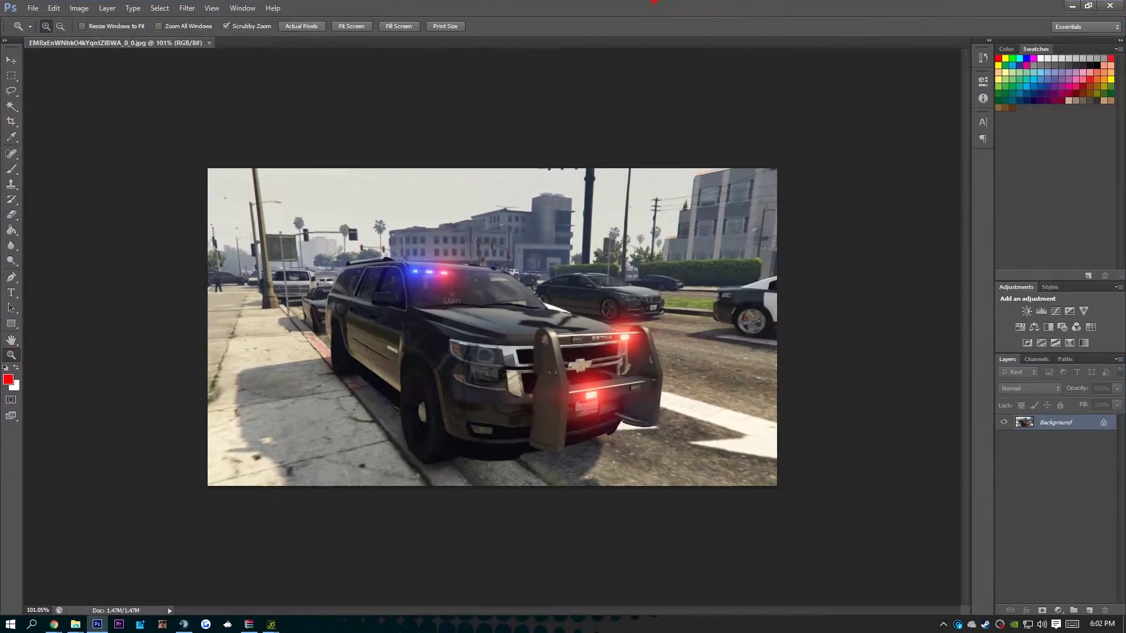
drag(757, 2, 671, 258)
click(857, 259)
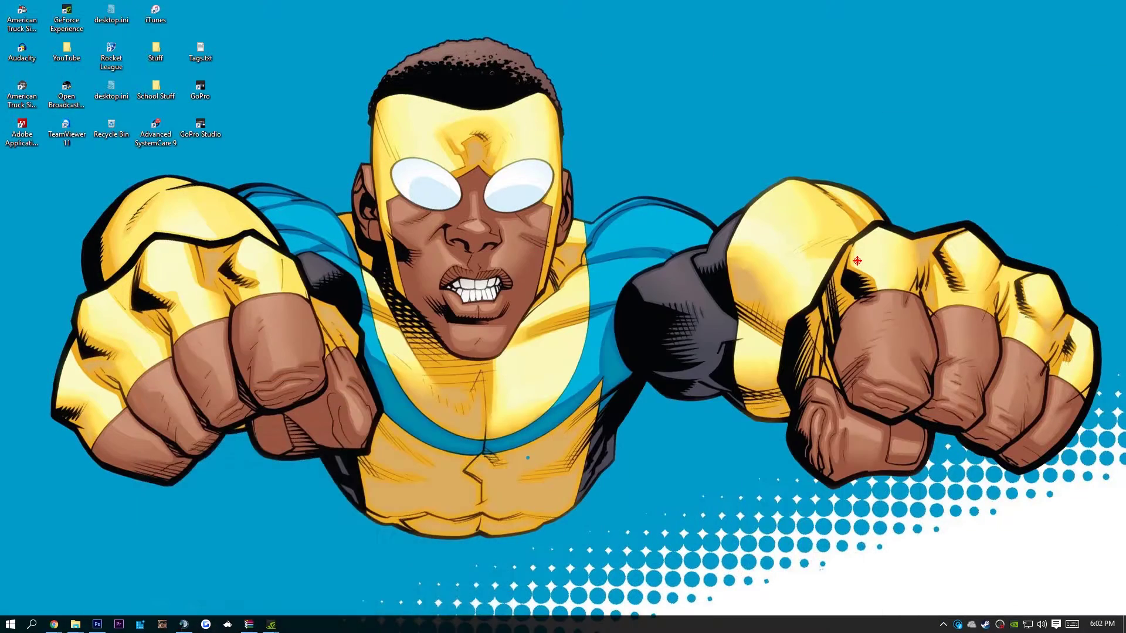
drag(670, 141, 1110, 539)
mouse_move(243, 632)
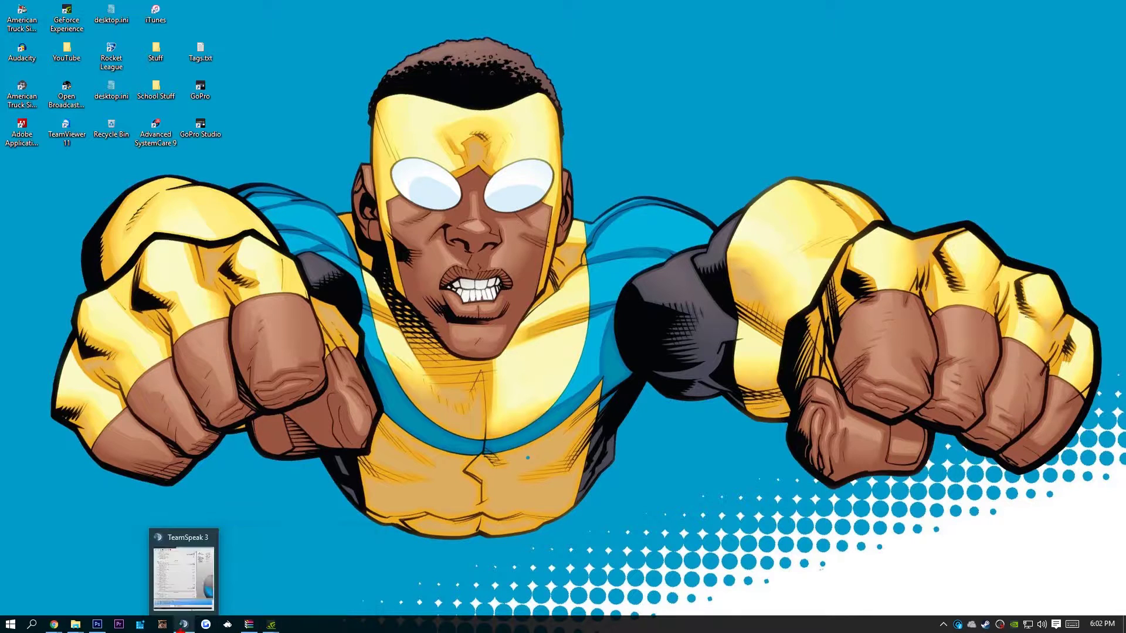
click(97, 625)
drag(615, 256, 867, 47)
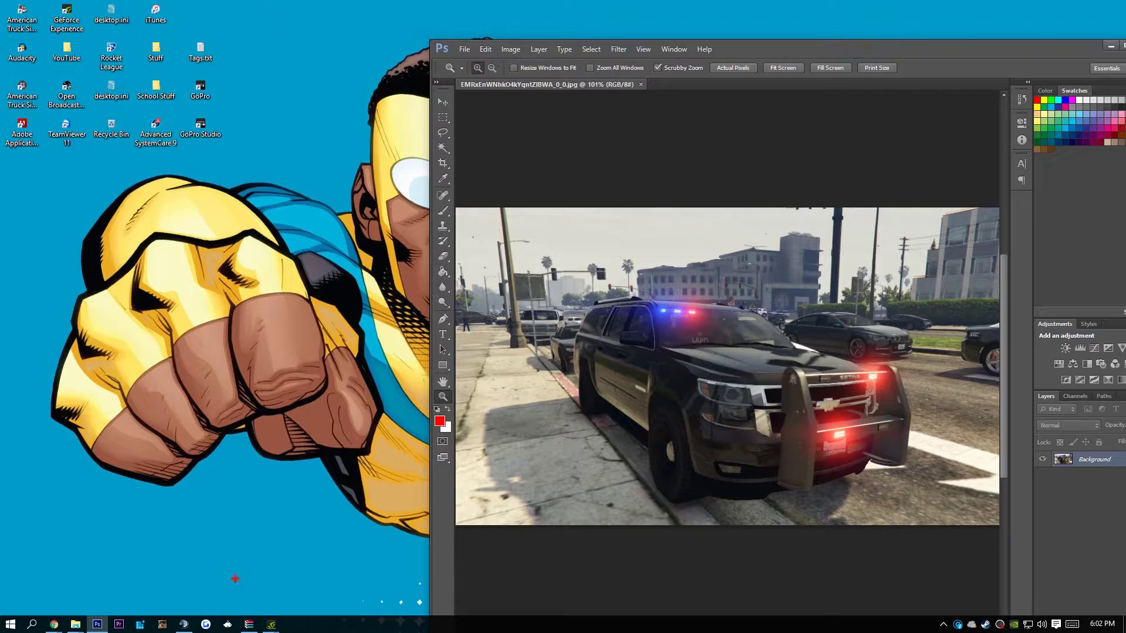
mouse_move(97, 623)
drag(67, 52, 262, 402)
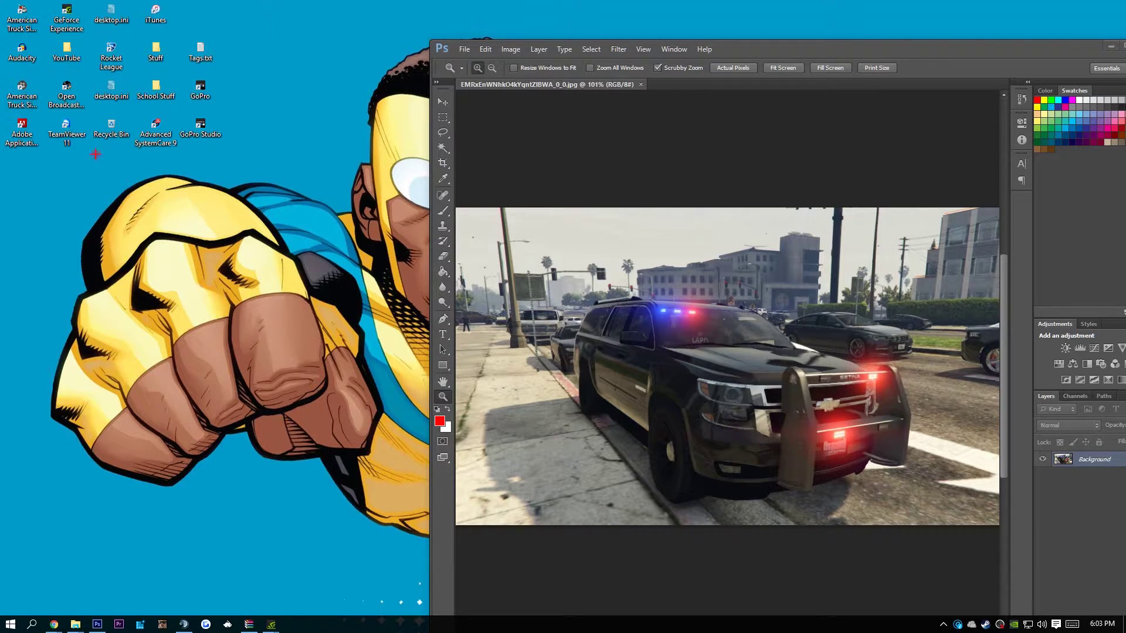
drag(759, 45, 815, 30)
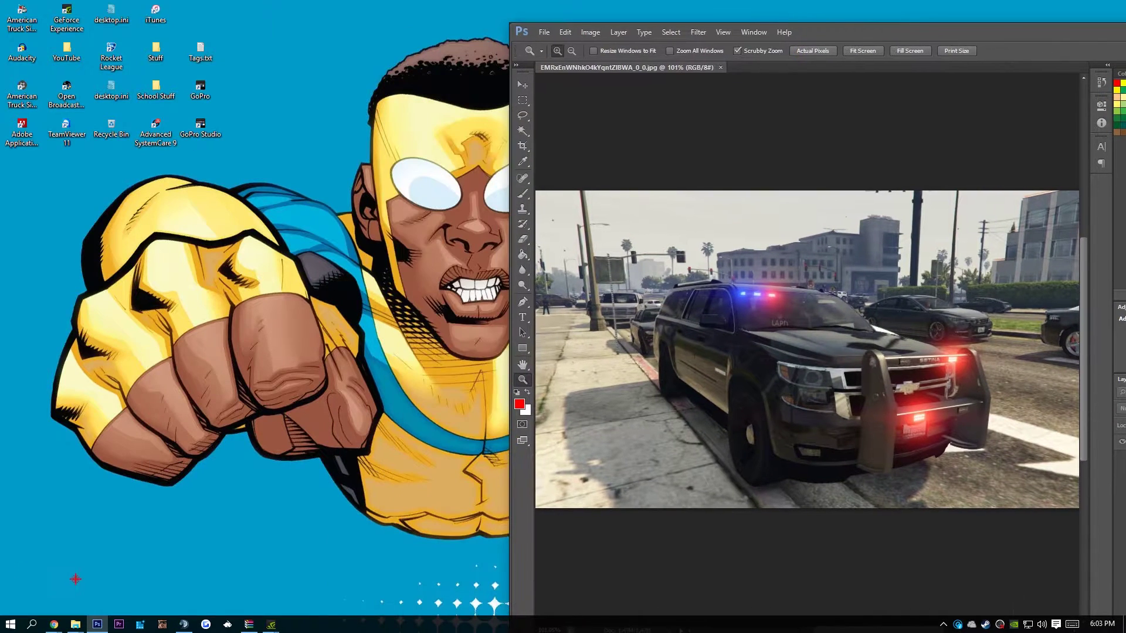
- Switch to the browser, view the YouTube upload page, and minimise the browser window
mouse_move(59, 626)
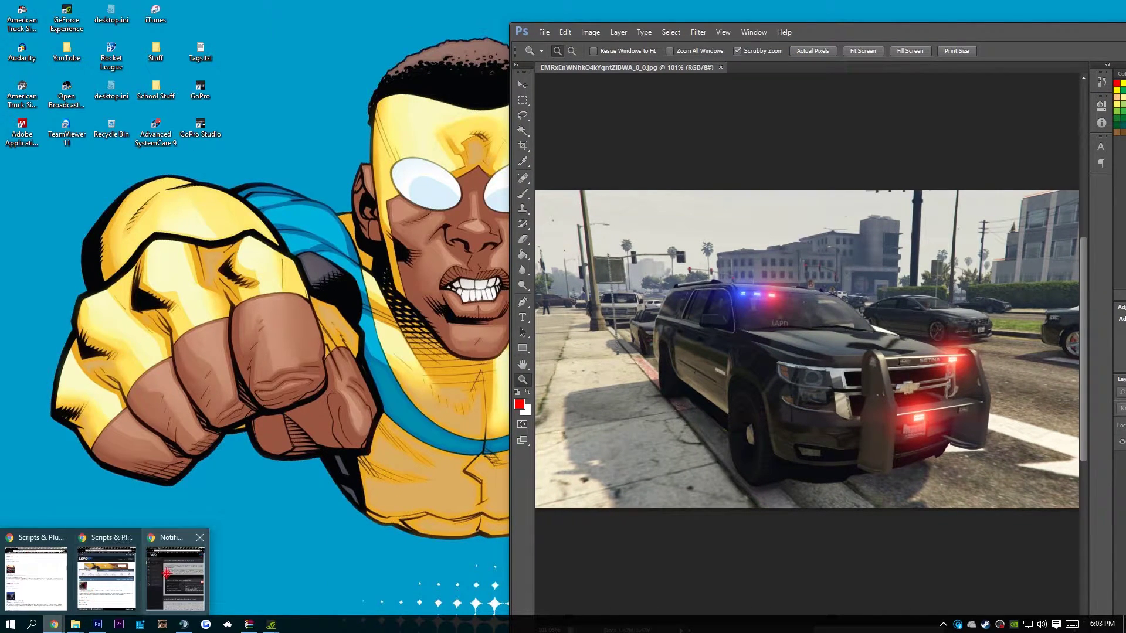
click(201, 536)
click(600, 110)
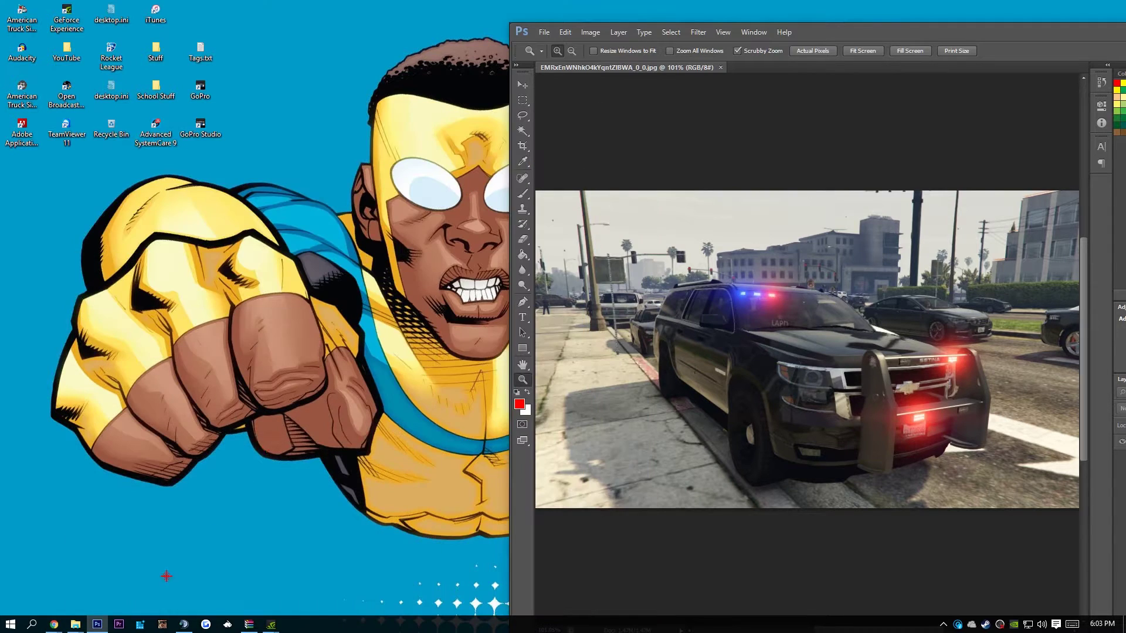
mouse_move(49, 626)
click(106, 577)
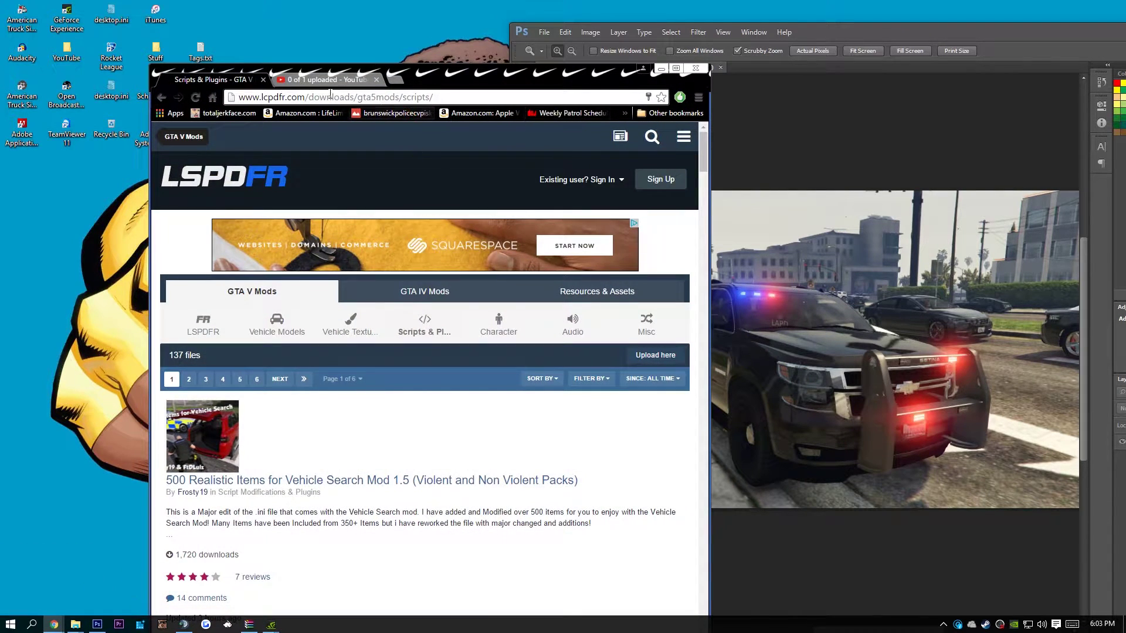
click(363, 79)
drag(363, 79, 300, 62)
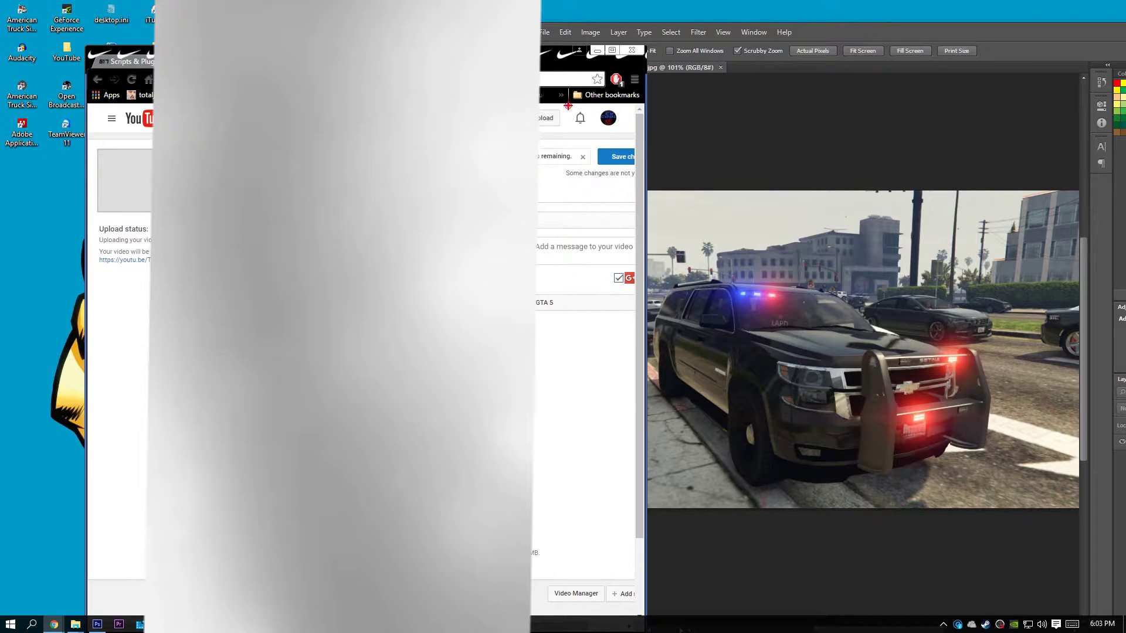
click(597, 51)
drag(905, 38, 593, 1)
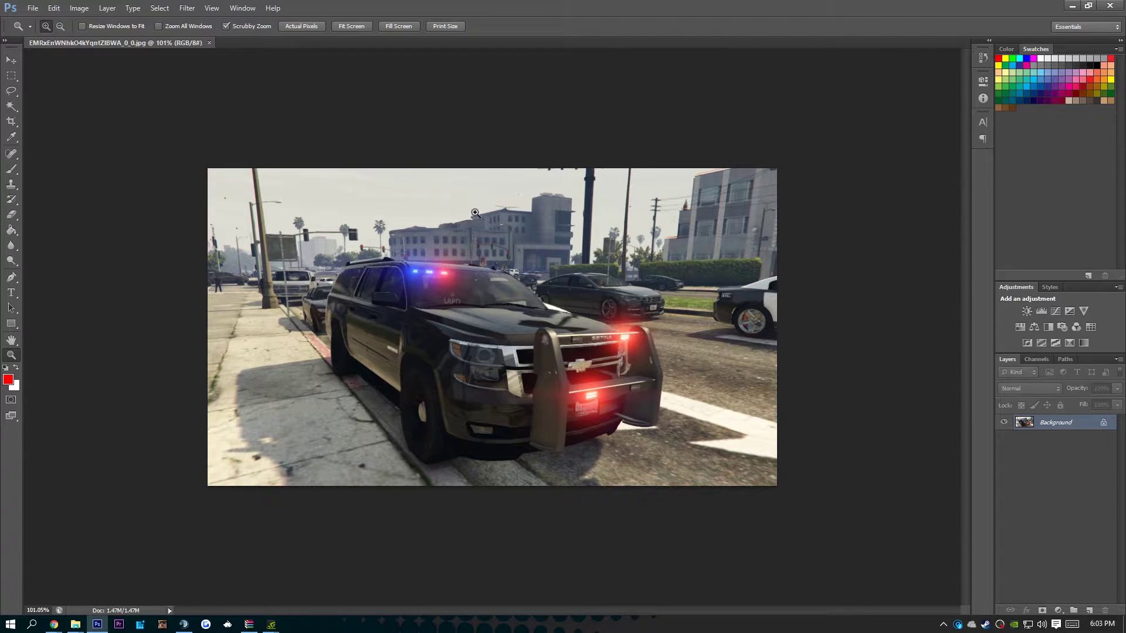
mouse_move(464, 234)
mouse_down()
mouse_move(478, 234)
mouse_move(468, 237)
mouse_up()
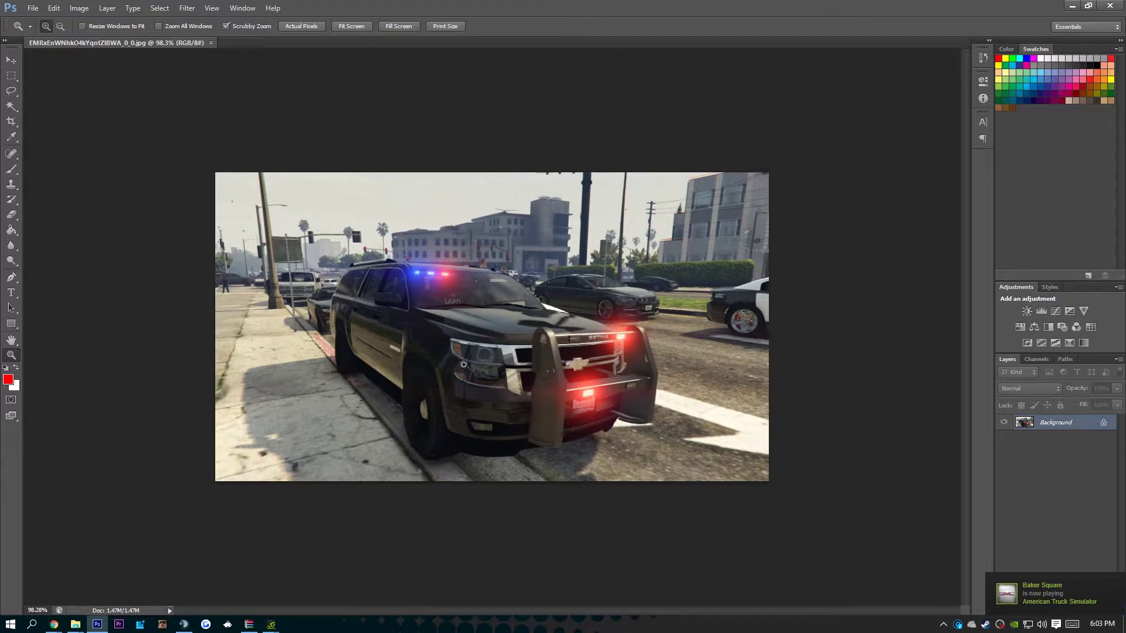
mouse_move(53, 624)
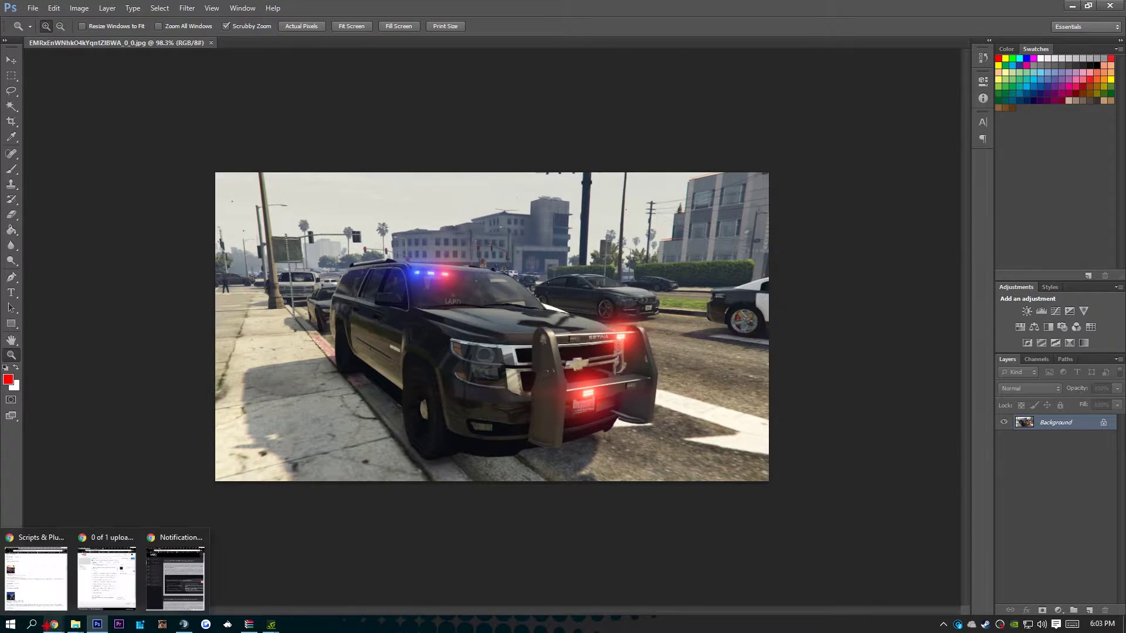
drag(587, 7, 707, 12)
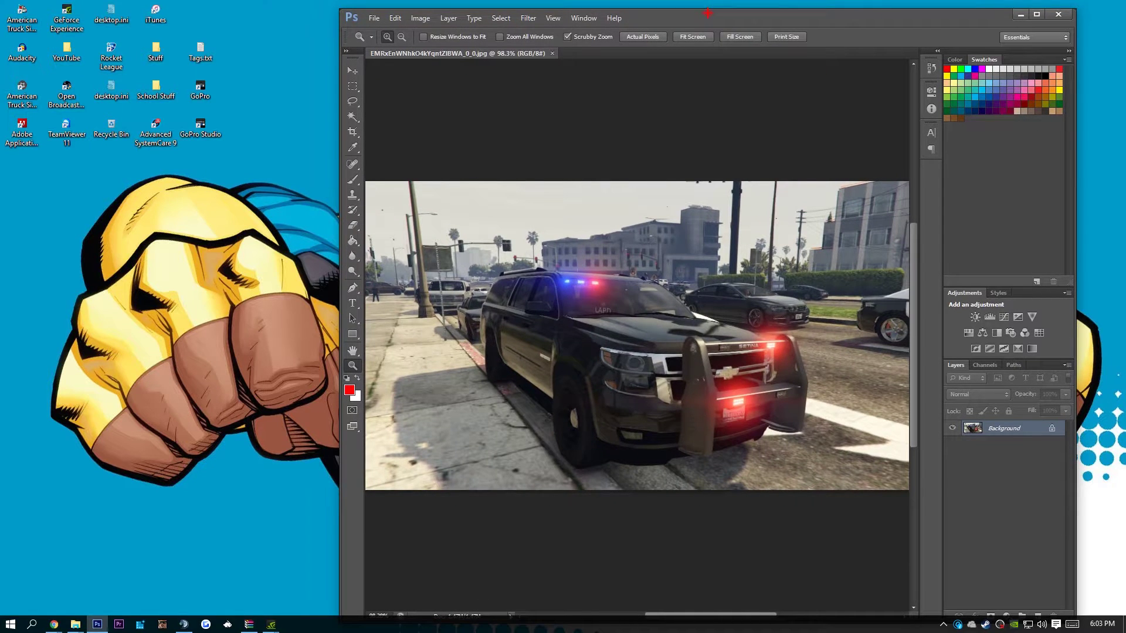
mouse_move(728, 394)
mouse_down()
mouse_move(769, 396)
mouse_move(727, 392)
mouse_up()
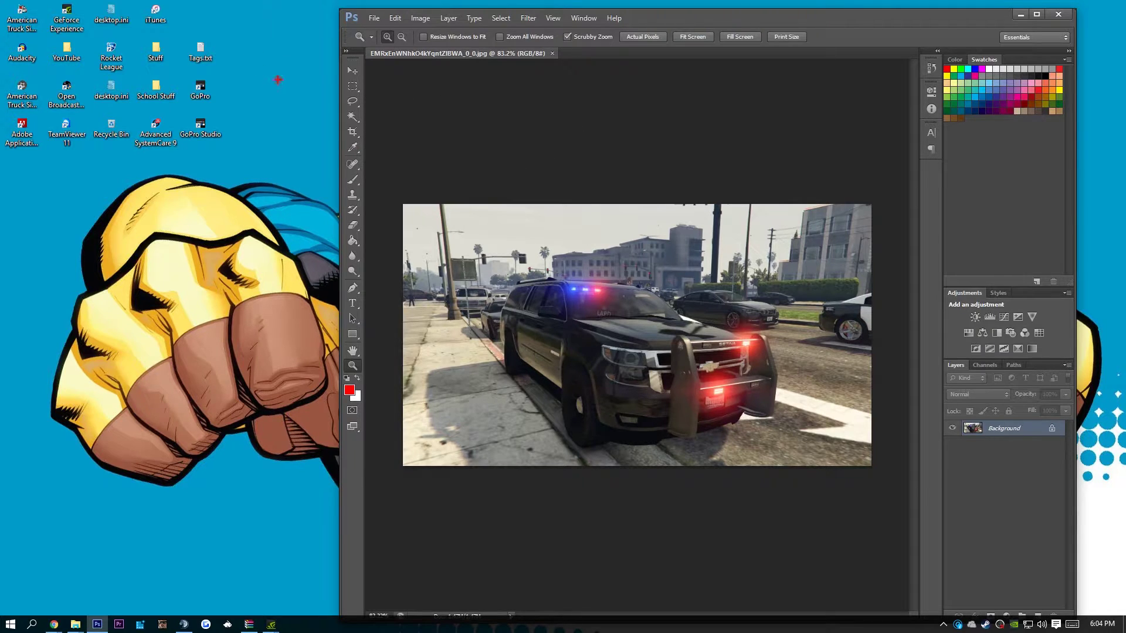
- Open the YouTube folder in File Explorer and arrange it beside the Photoshop window
mouse_move(75, 624)
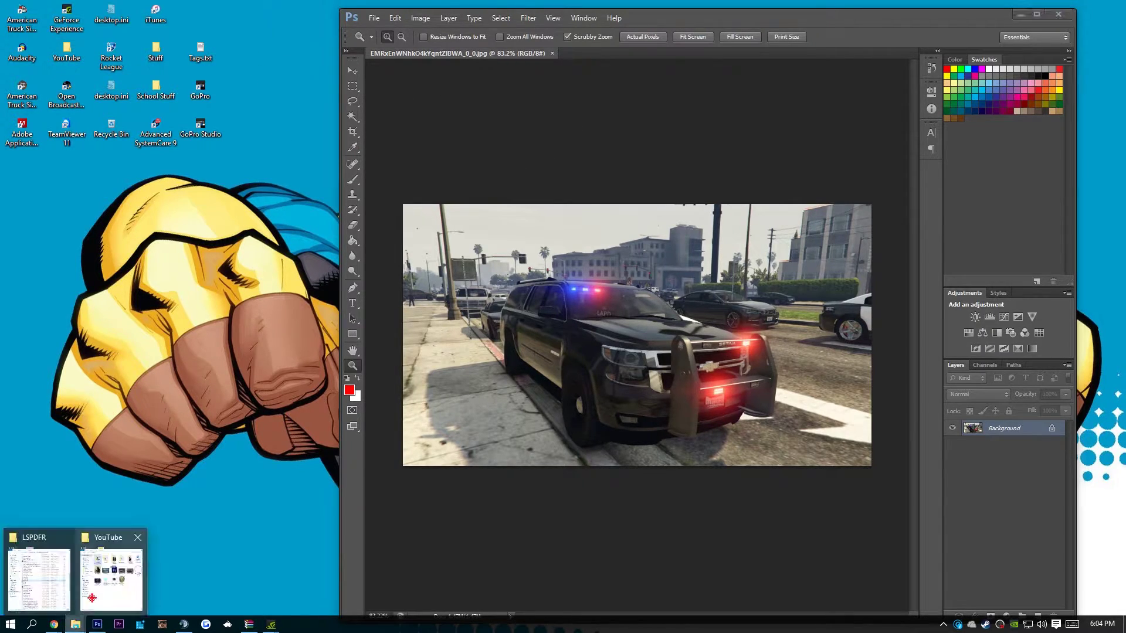
click(105, 578)
drag(525, 95, 375, 72)
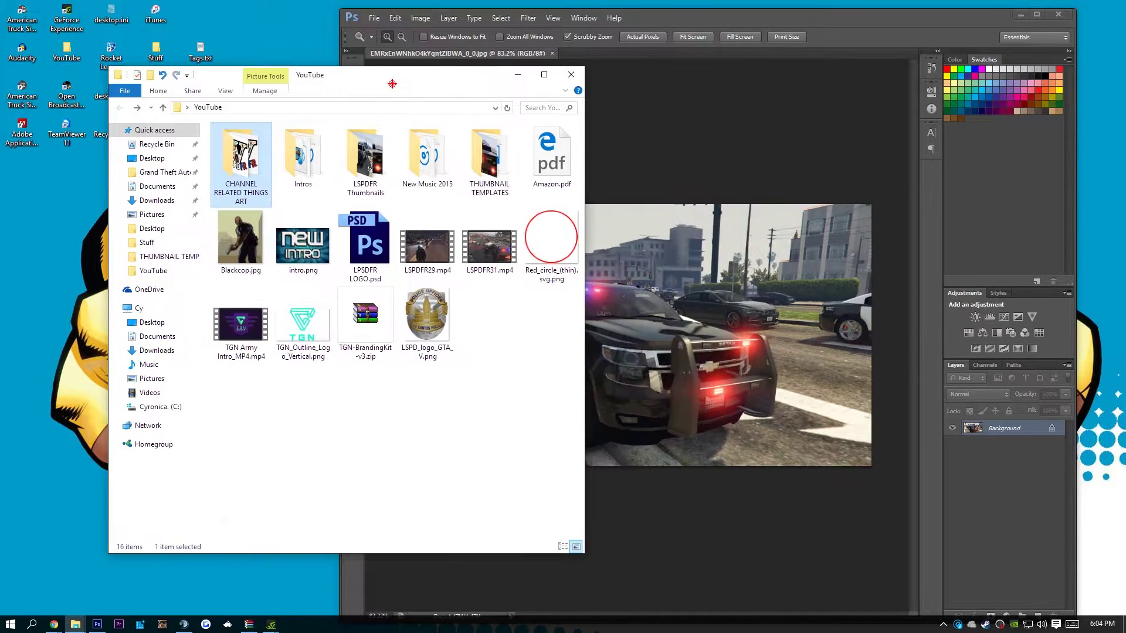
drag(296, 72, 181, 71)
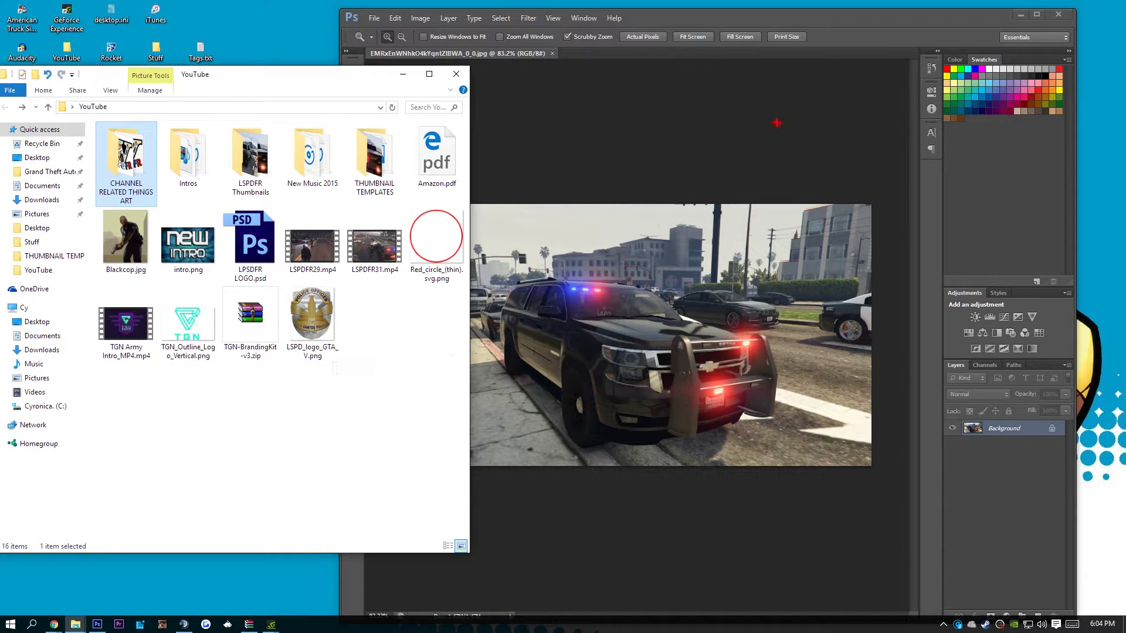
drag(724, 23, 789, 20)
- Place LSPD_logo_GTA_V.png in the image's lower-left corner, scaled to about 78%, and maximise the Photoshop window
drag(312, 319, 555, 490)
drag(702, 356, 597, 358)
drag(657, 283, 619, 326)
mouse_move(537, 406)
mouse_down()
mouse_move(509, 396)
mouse_move(524, 401)
mouse_up()
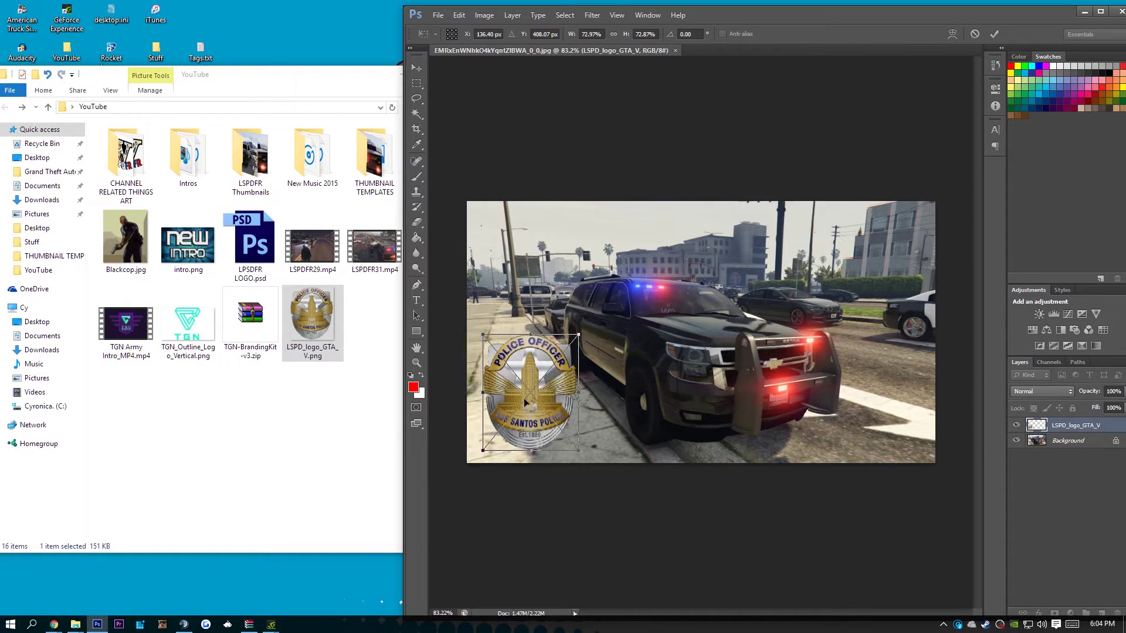
drag(579, 450, 585, 457)
drag(540, 409, 543, 382)
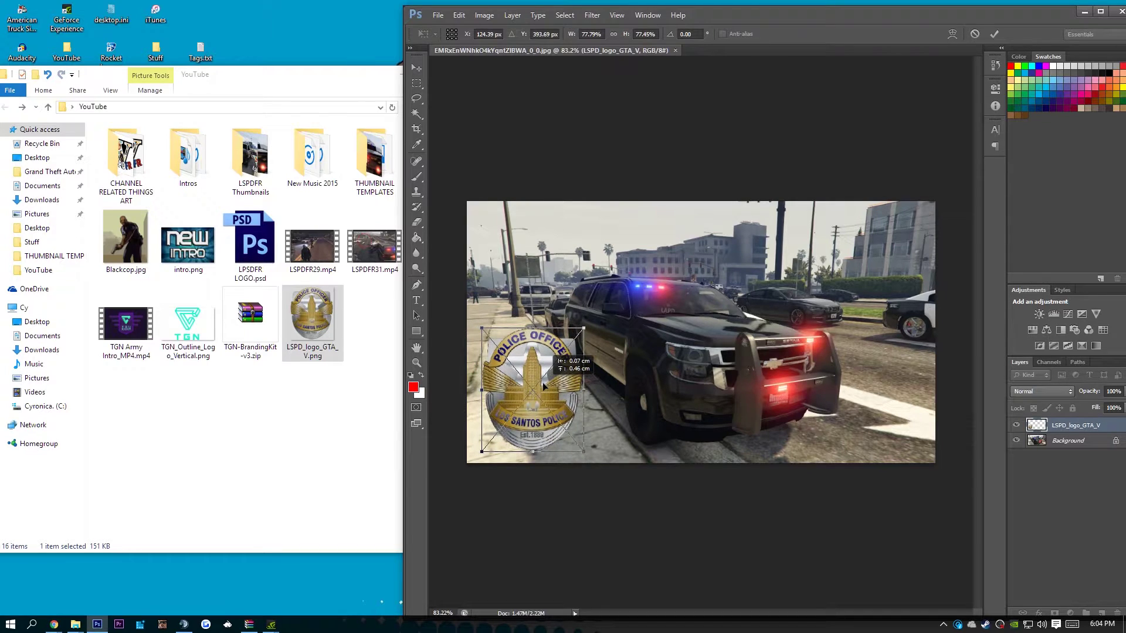
click(994, 33)
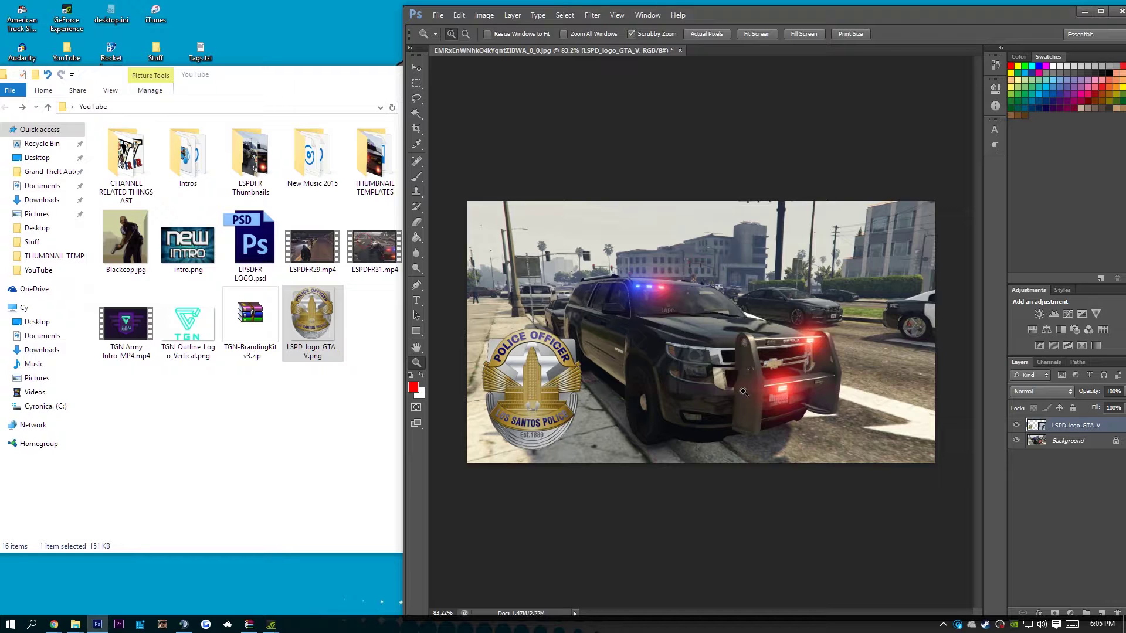
drag(834, 16, 733, 1)
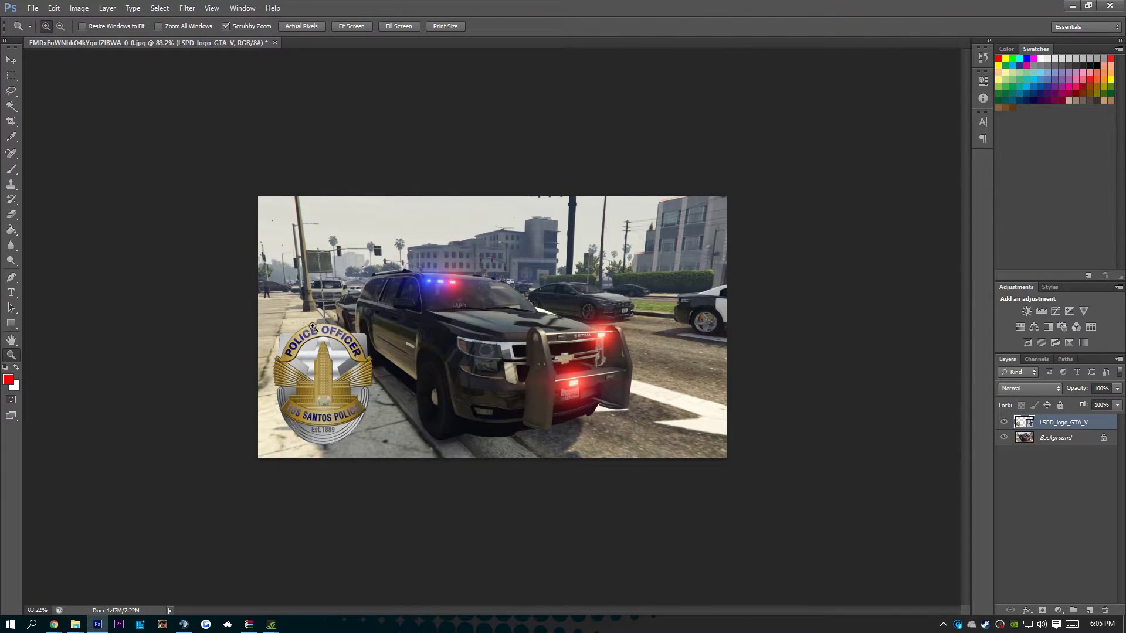
- Place TGN_Outline_Logo_Vertical.png from the YouTube folder into the Photoshop image at full size
key(super+Down)
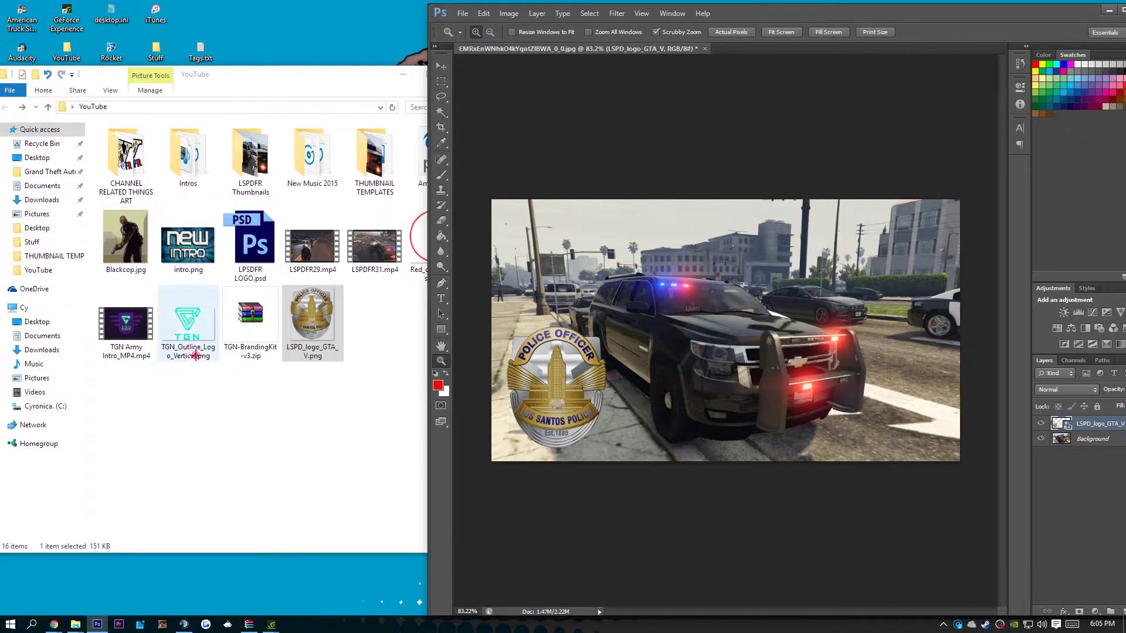
click(192, 394)
click(187, 332)
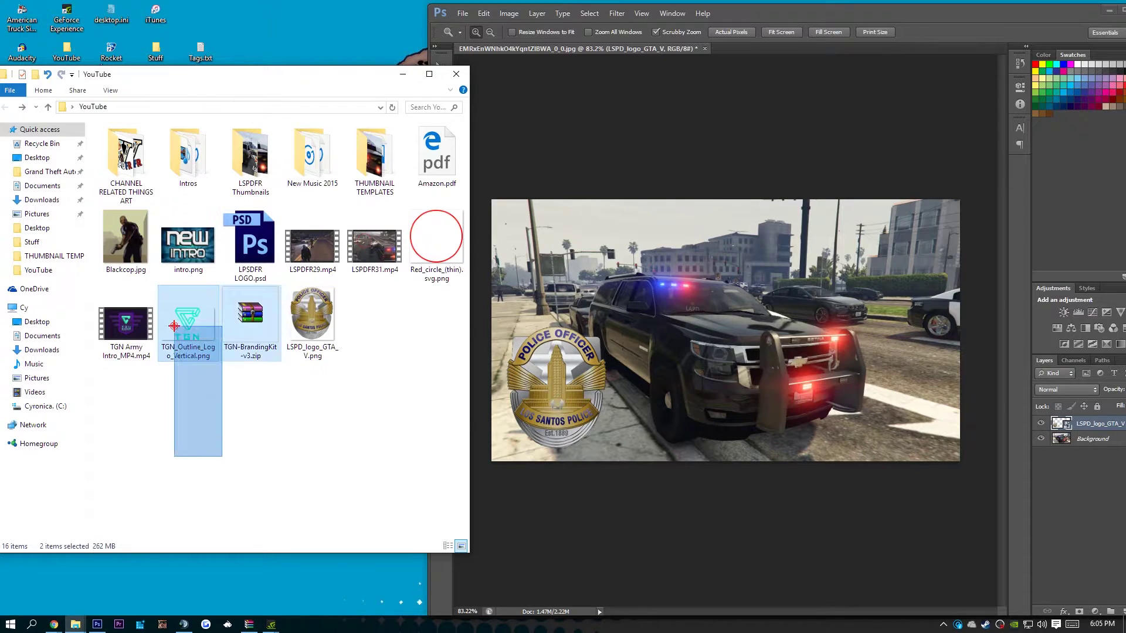
drag(189, 337, 346, 349)
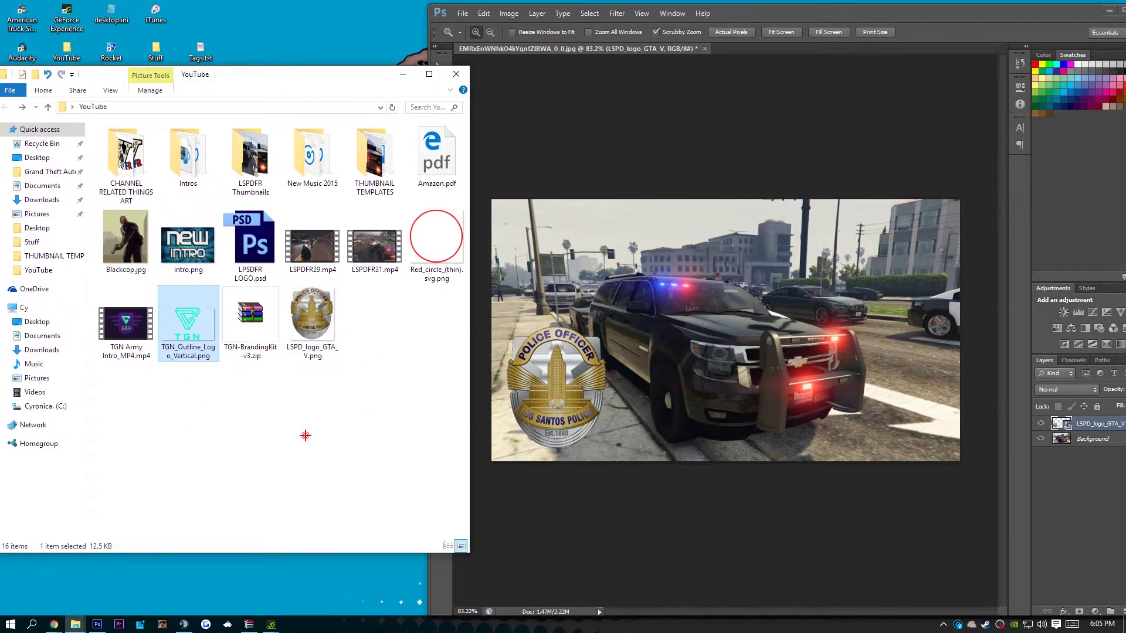
click(200, 404)
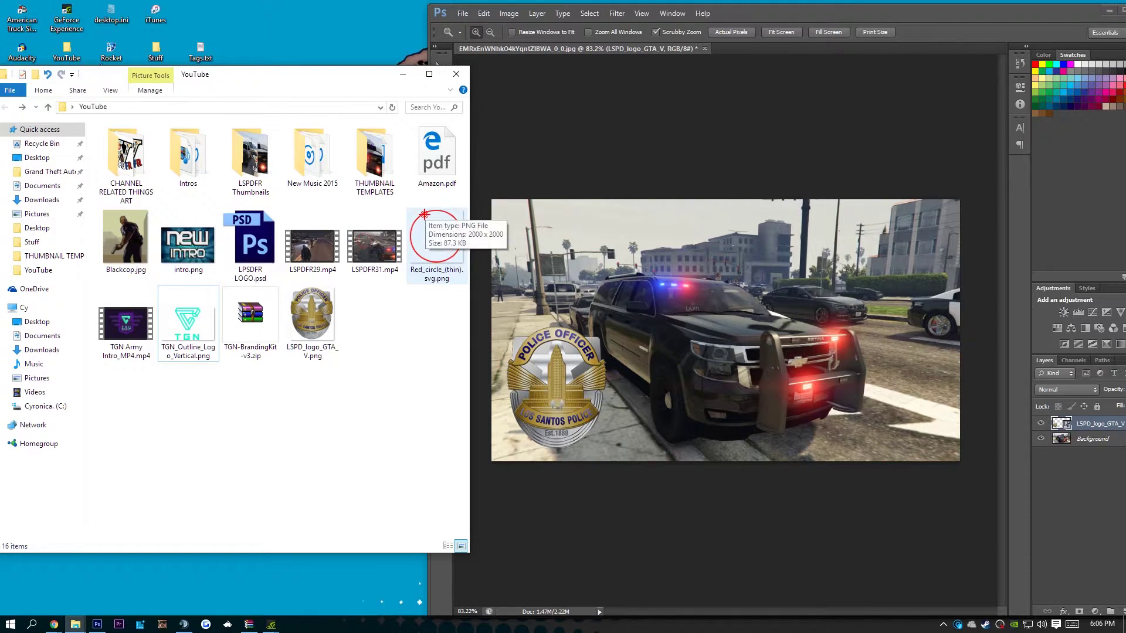
drag(177, 333, 775, 350)
drag(878, 272, 874, 275)
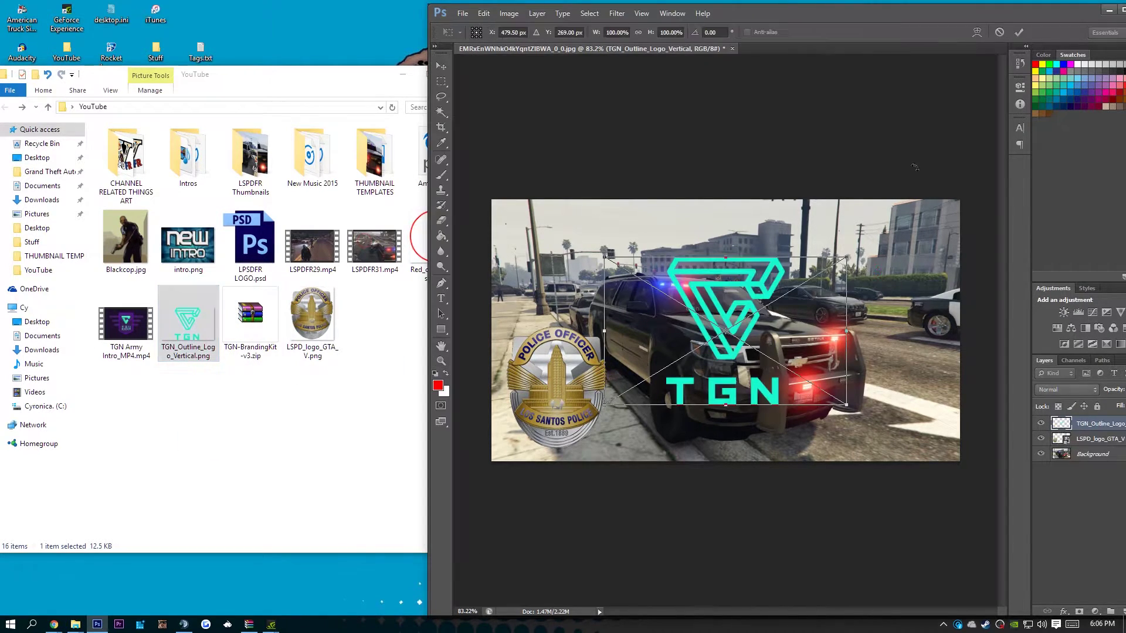
drag(763, 12, 405, 0)
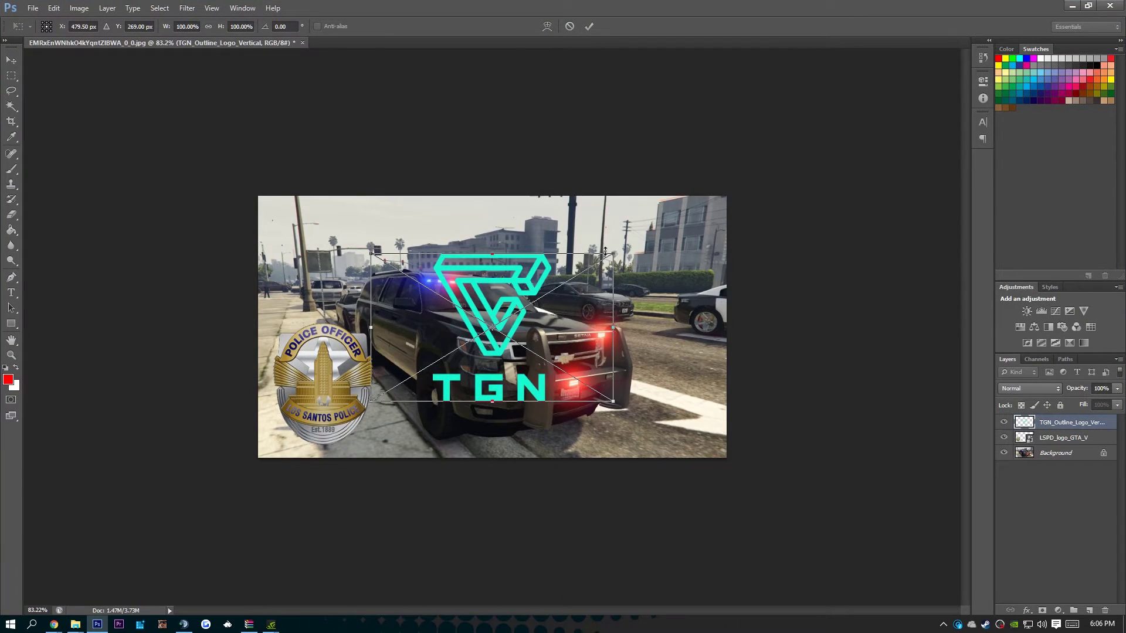
- Scale the TGN logo to about 41%, position it in the image's upper-right corner, and commit the placement
drag(614, 253, 515, 314)
drag(511, 386, 580, 255)
drag(574, 217, 675, 222)
drag(735, 290, 690, 236)
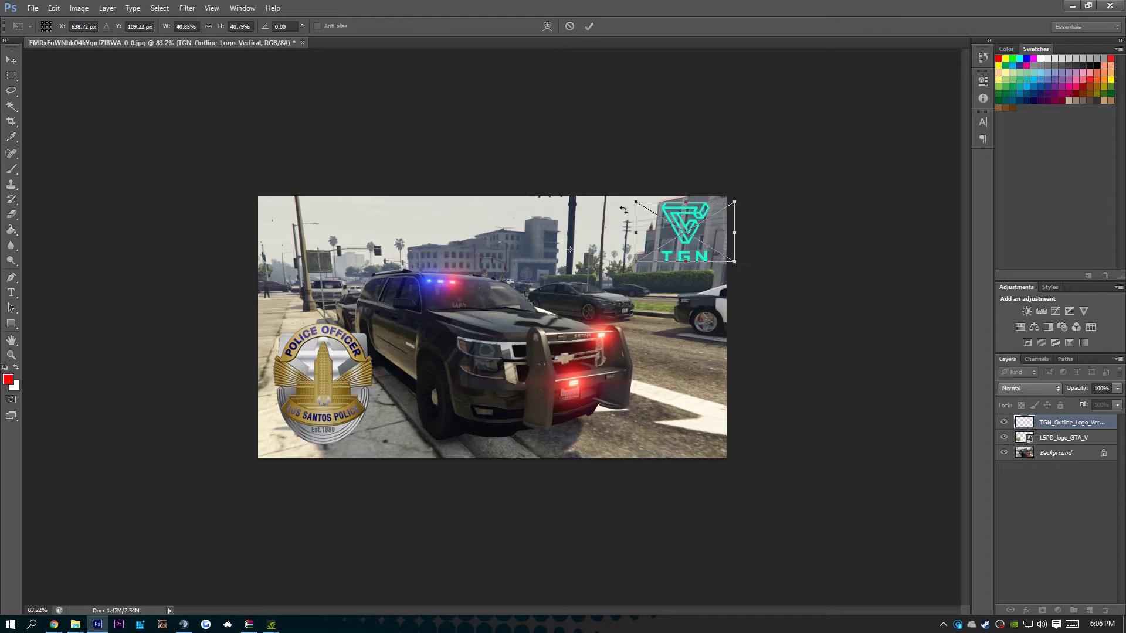
drag(635, 203, 626, 203)
click(589, 26)
key(z)
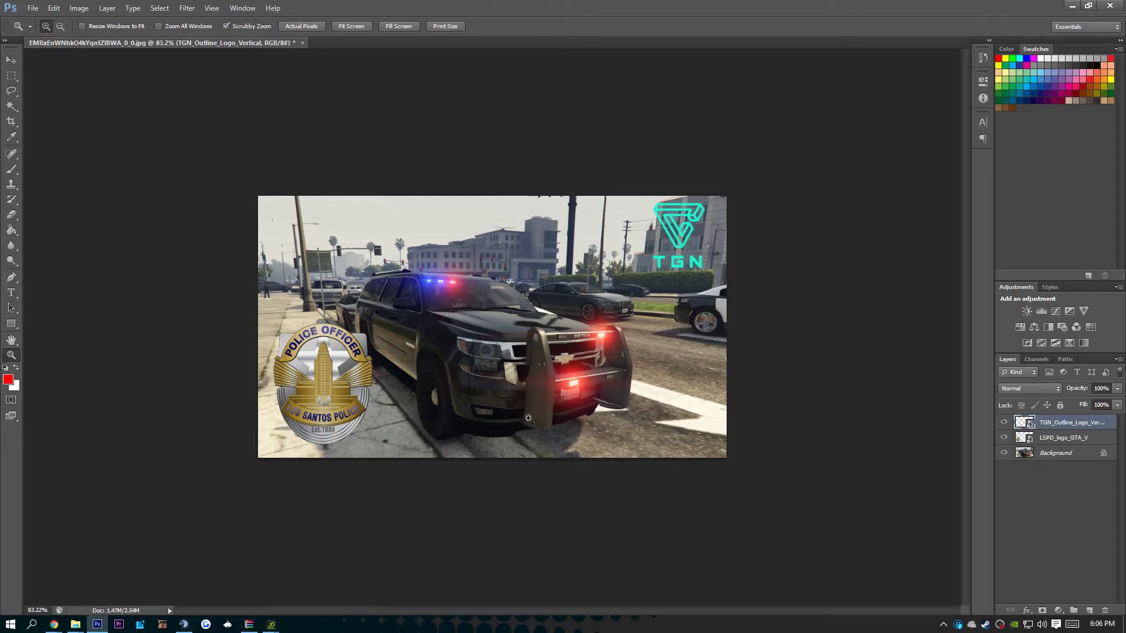
drag(645, 7, 591, 1)
click(301, 405)
click(456, 78)
- Add the text "LSPD" in red 60 pt Strenuous and place it near the image's lower-right corner
click(11, 292)
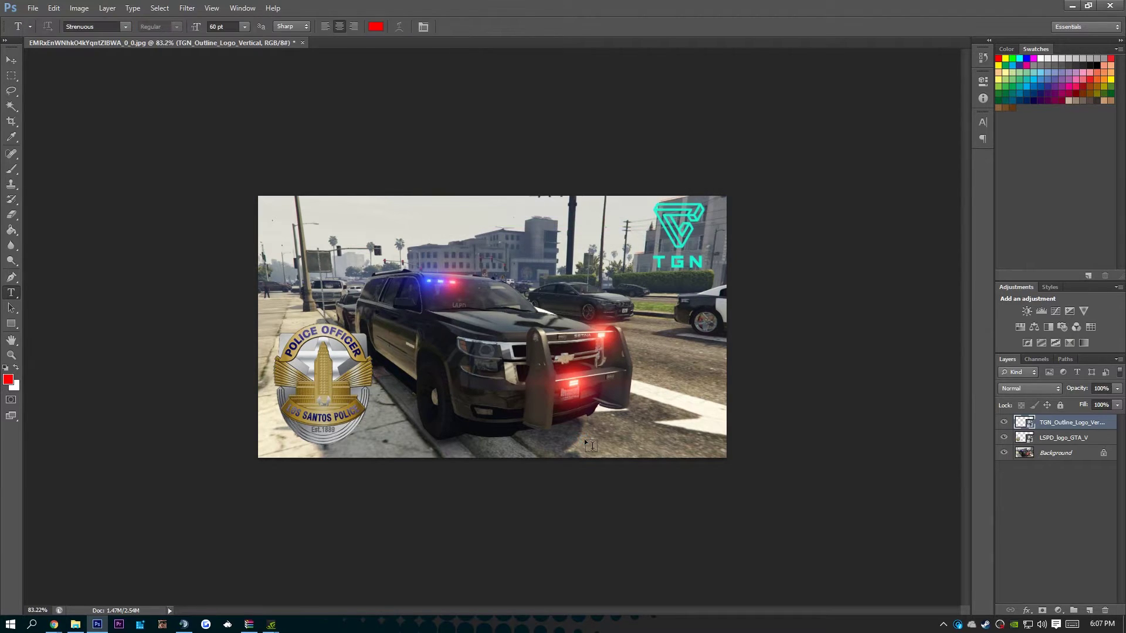
click(586, 444)
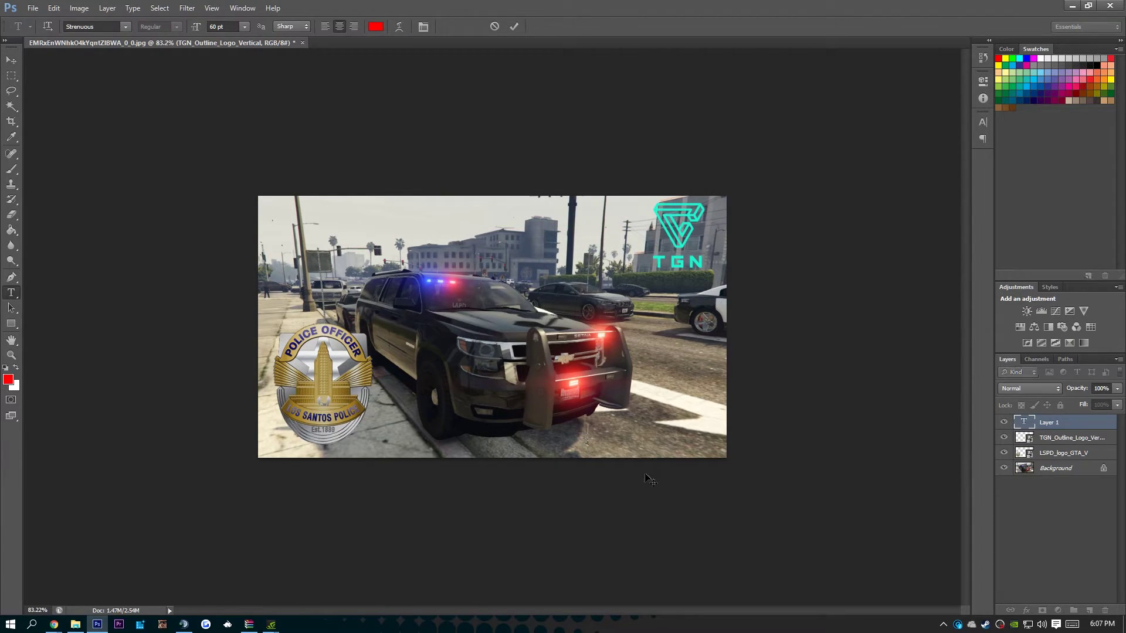
text(LSP)
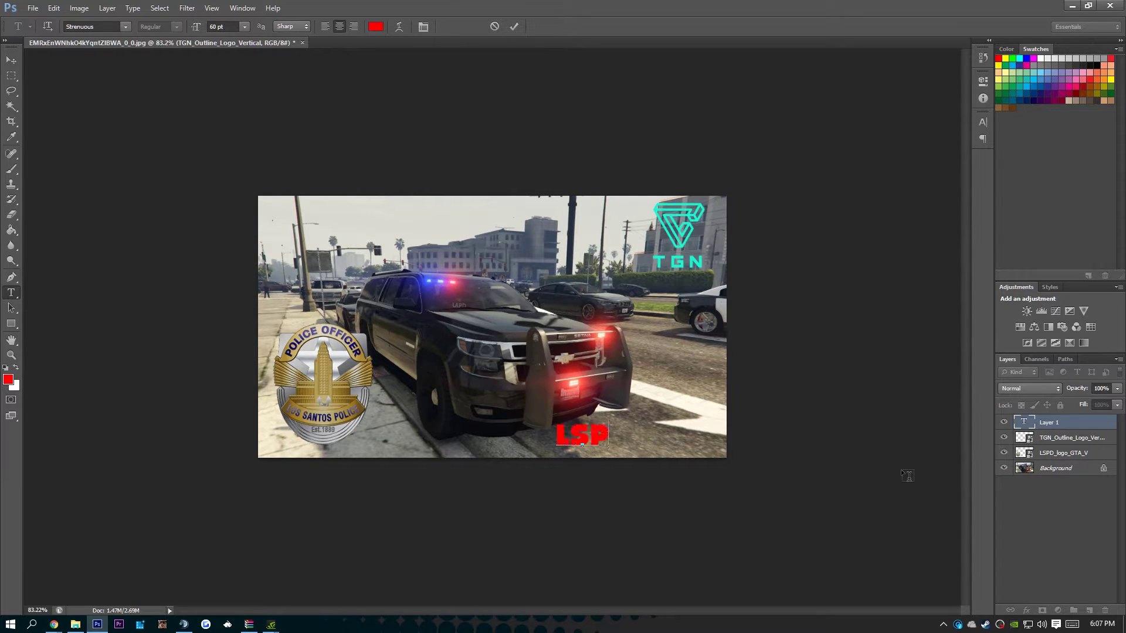
text(D)
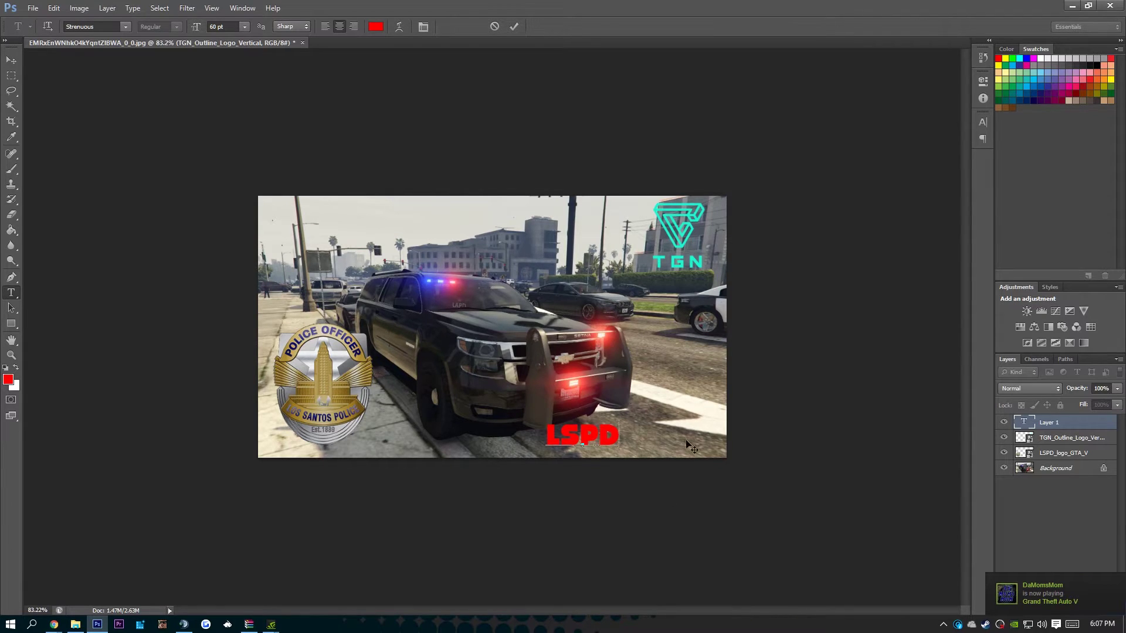
drag(663, 482, 720, 482)
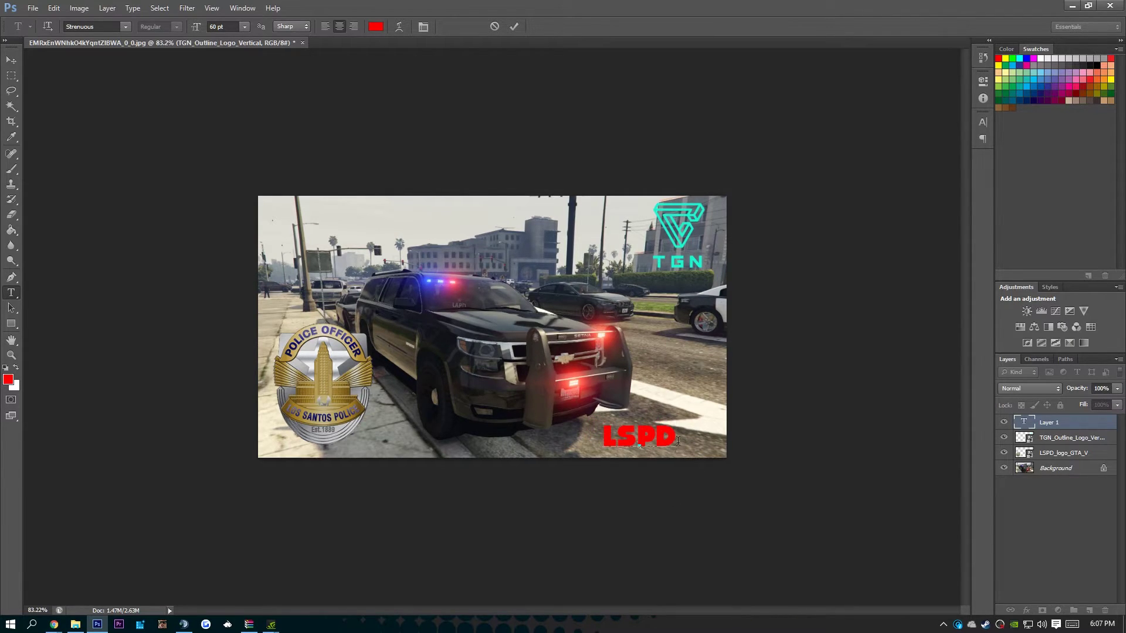
- Enlarge the whole LSPD text to 130 pt and reposition it within the image's lower-right corner
drag(678, 442, 574, 428)
click(574, 428)
drag(678, 440, 591, 447)
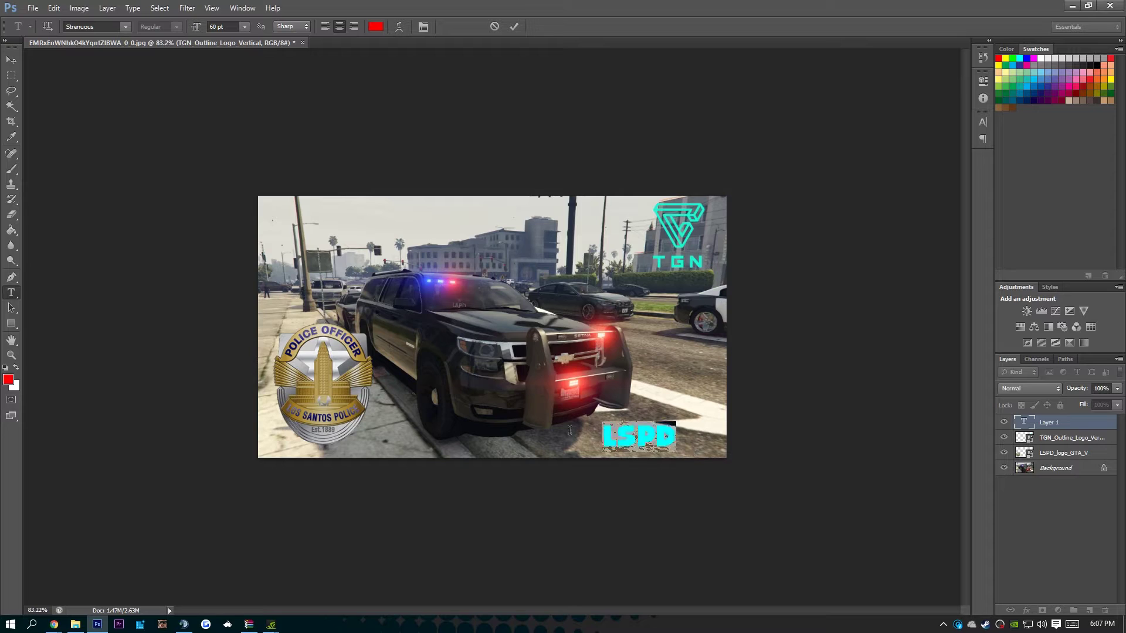
click(243, 27)
click(241, 225)
click(231, 27)
key(BackSpace)
key(BackSpace)
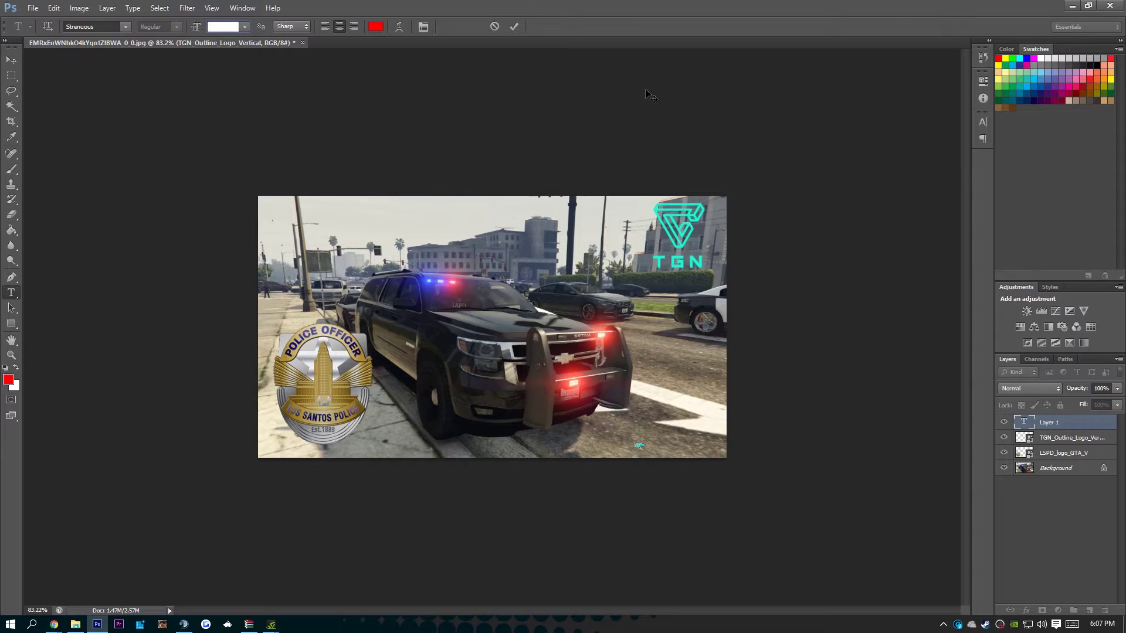
text(100)
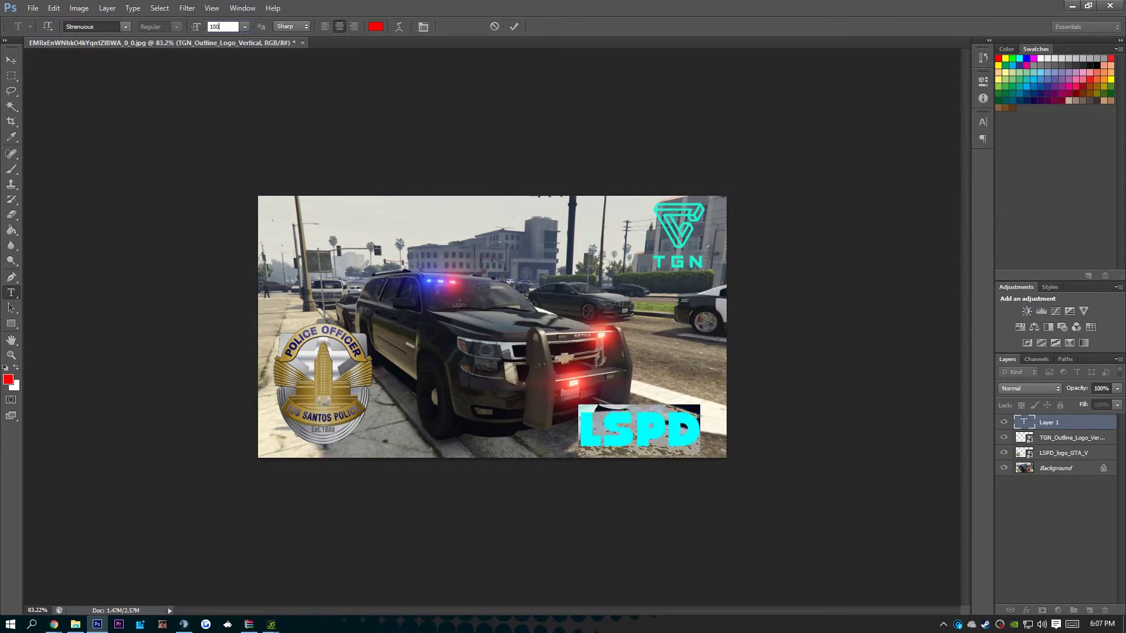
text(.50)
key(BackSpace)
key(BackSpace)
key(BackSpace)
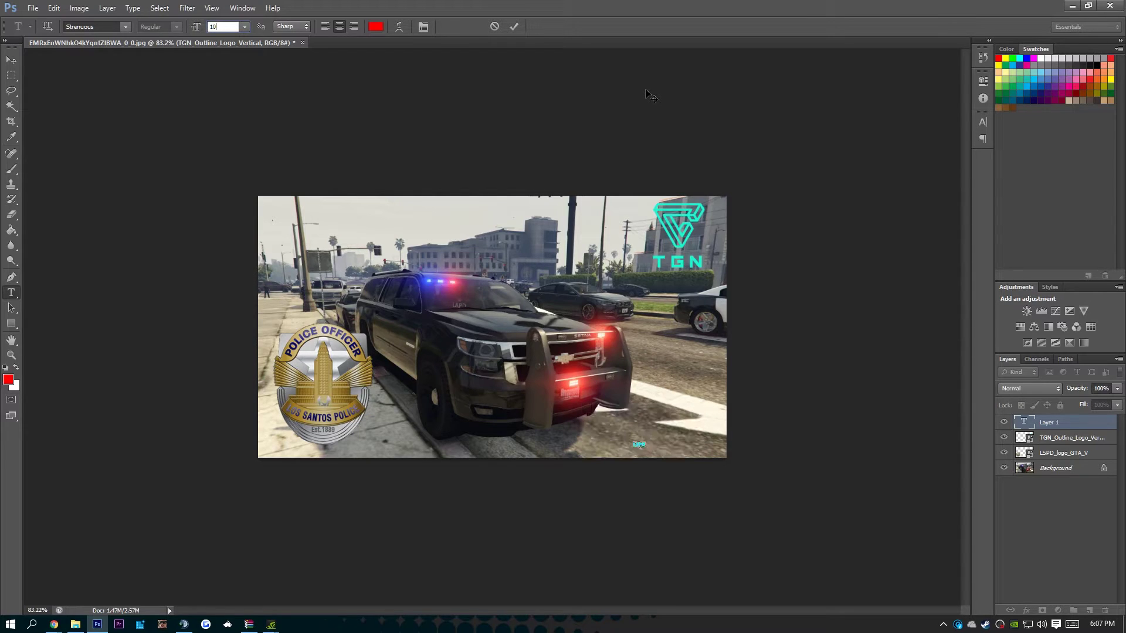
key(BackSpace)
text(30.)
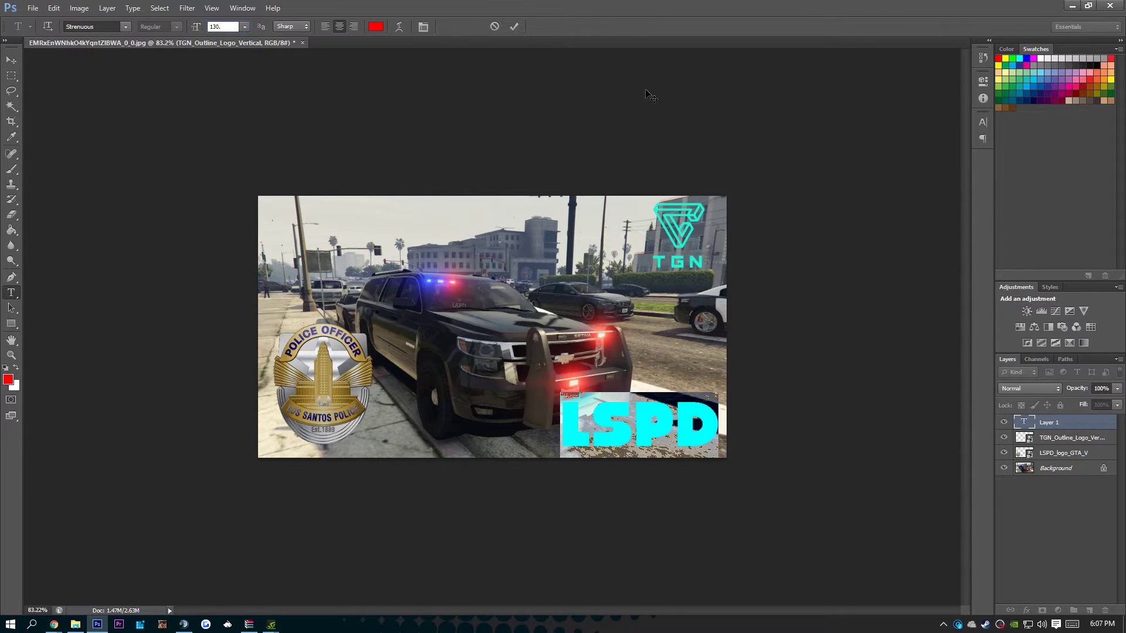
key(Return)
mouse_move(749, 471)
mouse_down()
mouse_move(710, 471)
mouse_move(738, 471)
mouse_up()
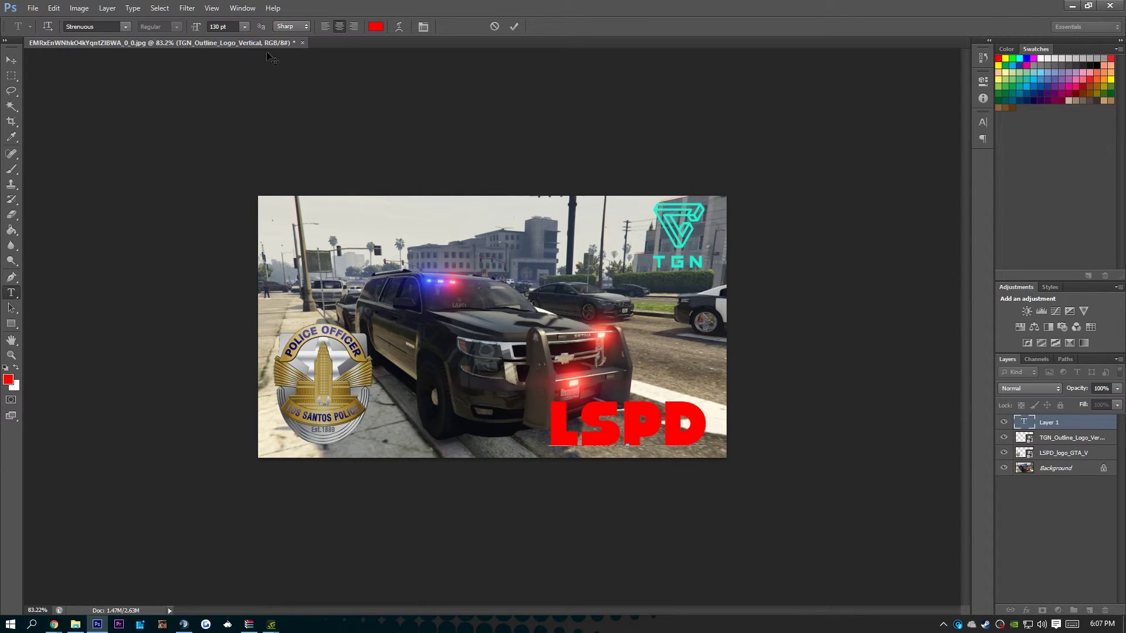
- Select the whole LSPD text and open the list of available fonts
drag(540, 391, 741, 440)
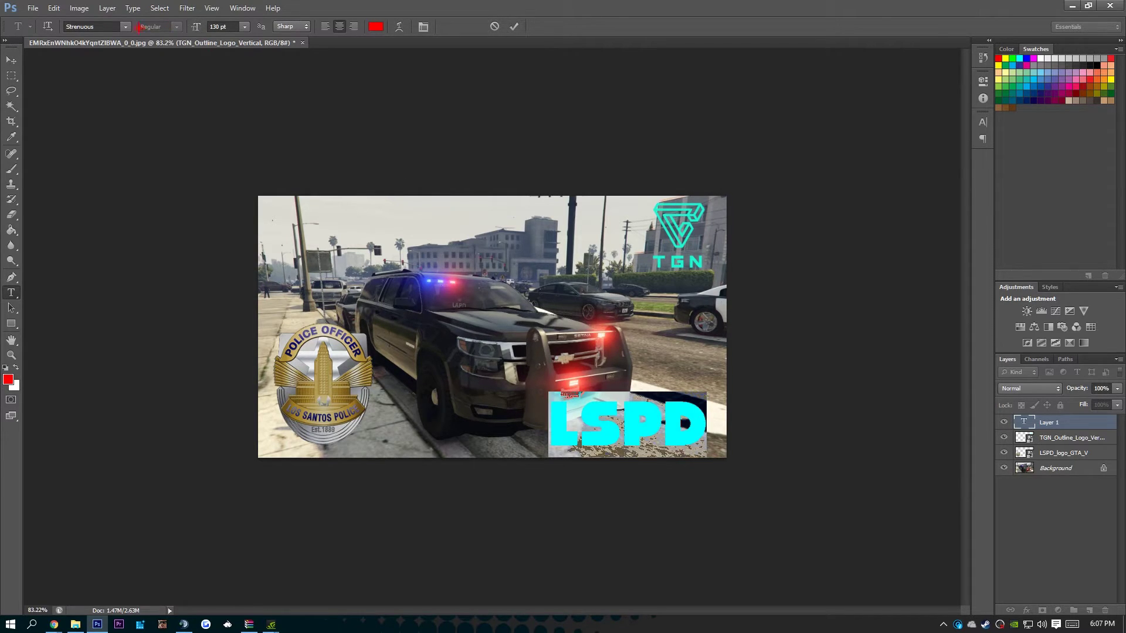
click(125, 27)
click(125, 26)
- Check LSPDFR LOGO.jpg in the YouTube folder's CHANNEL RELATED THINGS ART subfolder in File Explorer and return to the maximised Photoshop window
key(super+Down)
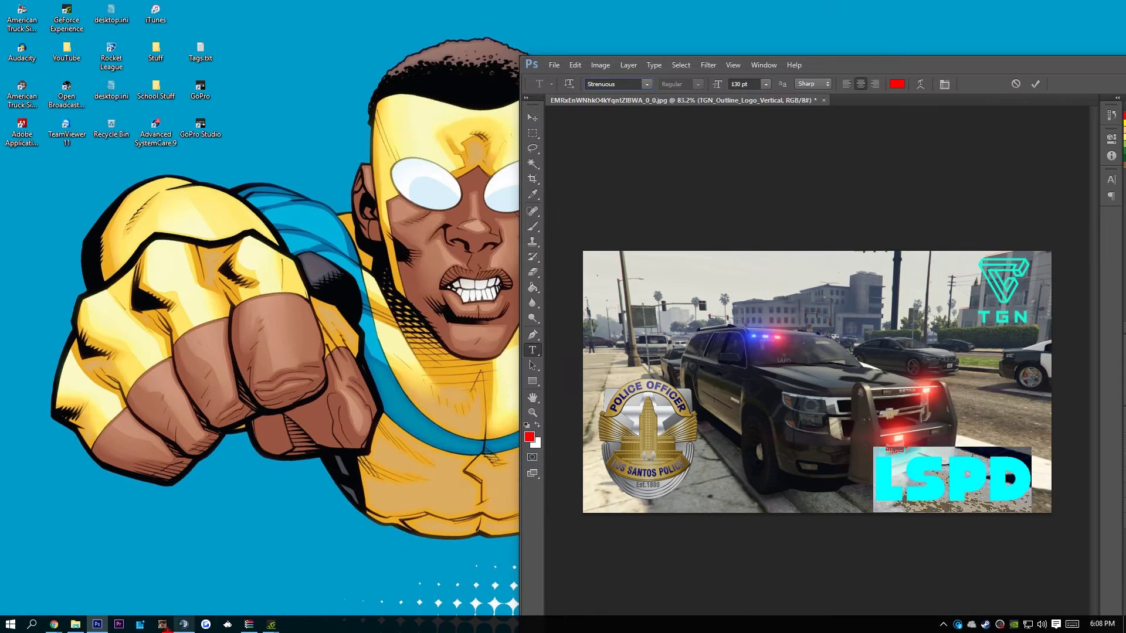
click(75, 624)
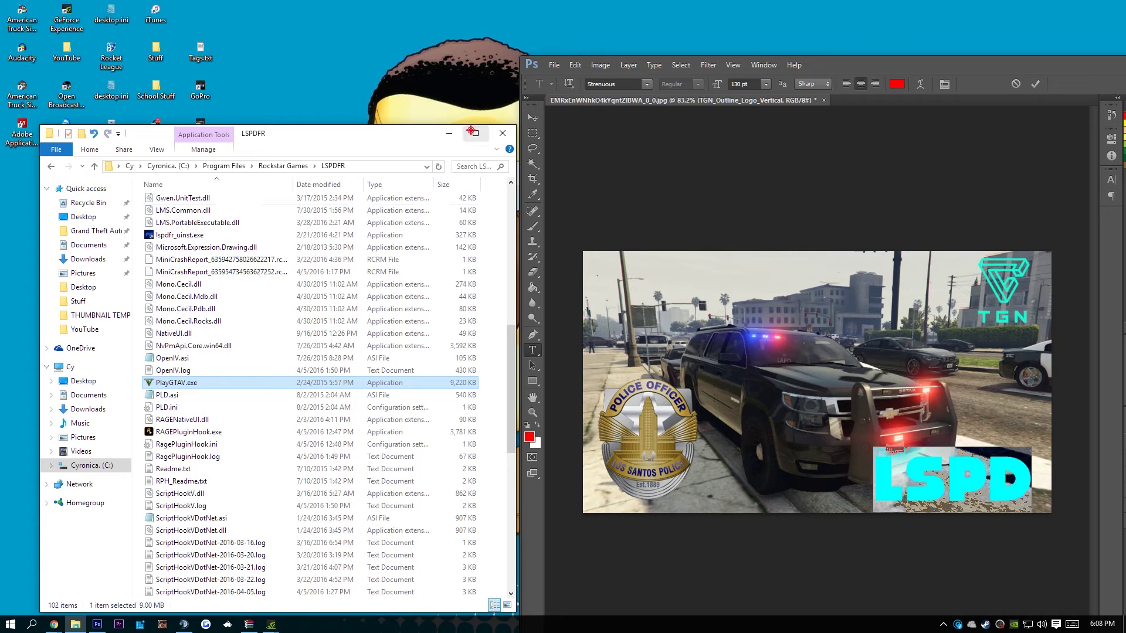
click(447, 135)
right_click(75, 624)
double_click(67, 52)
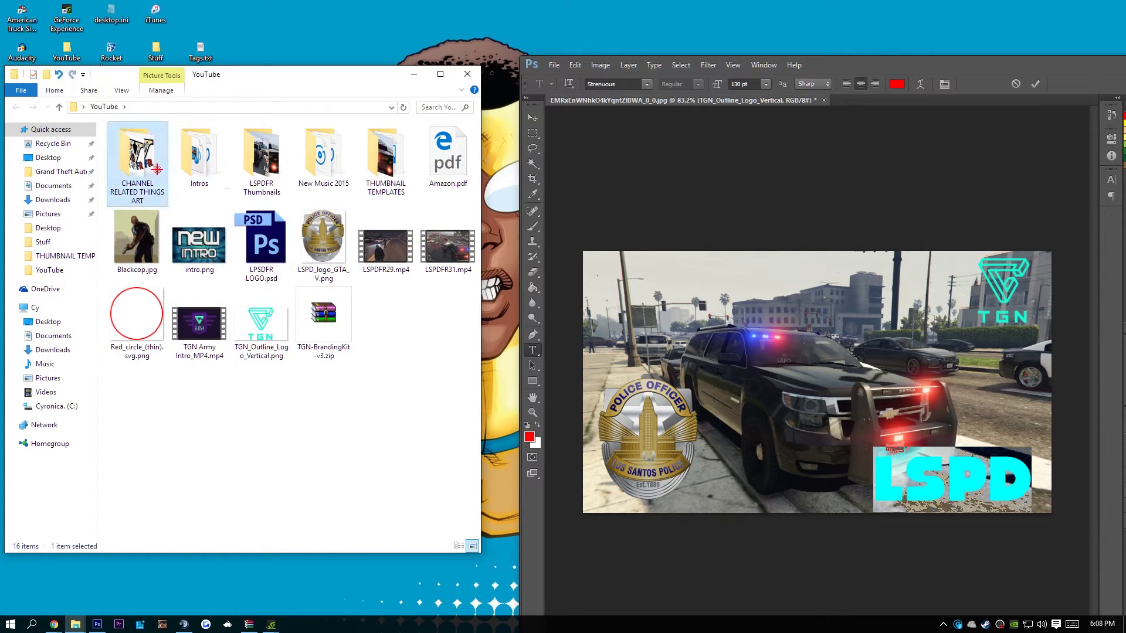
double_click(138, 160)
click(399, 333)
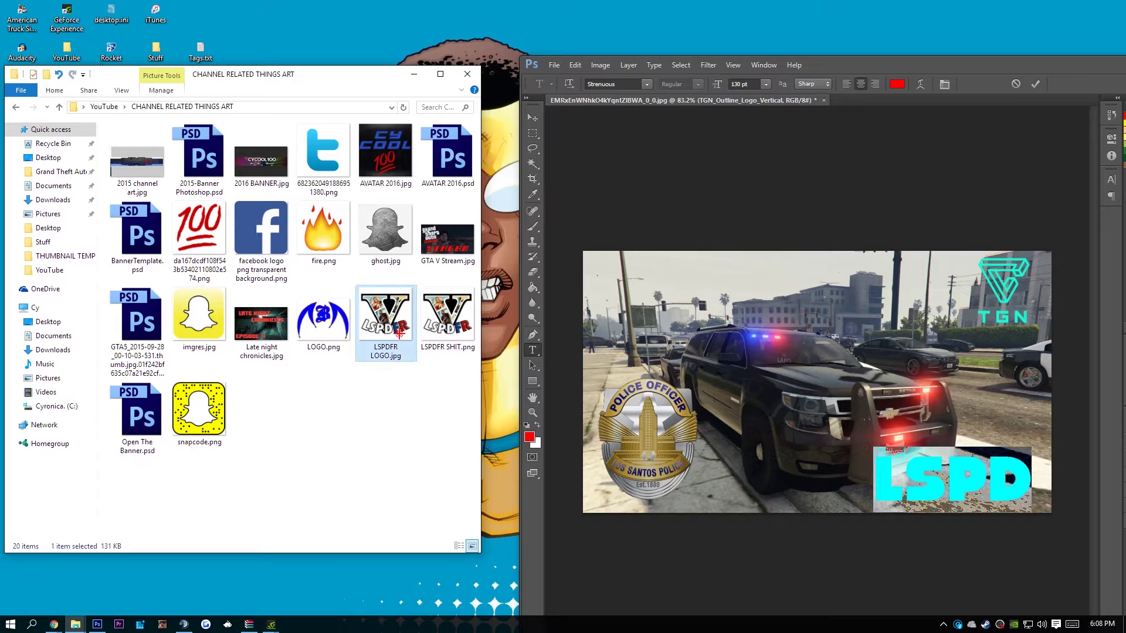
click(414, 74)
double_click(896, 61)
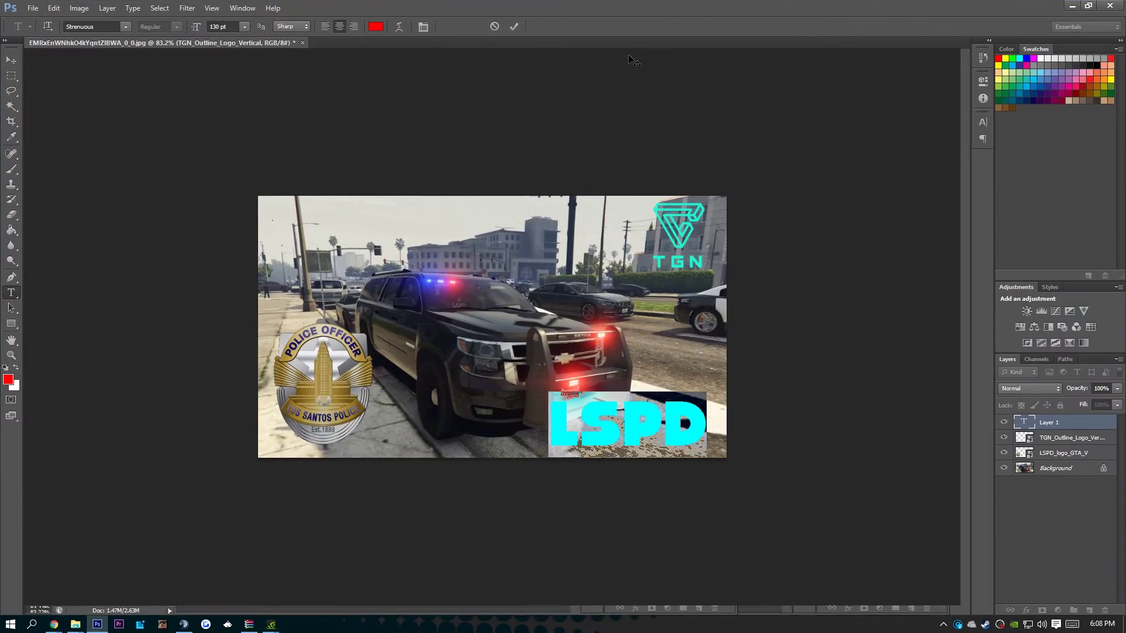
- Change the LSPD text's font to Sui Generis Free and reposition the wider text in the image's lower-right corner
click(125, 27)
click(107, 132)
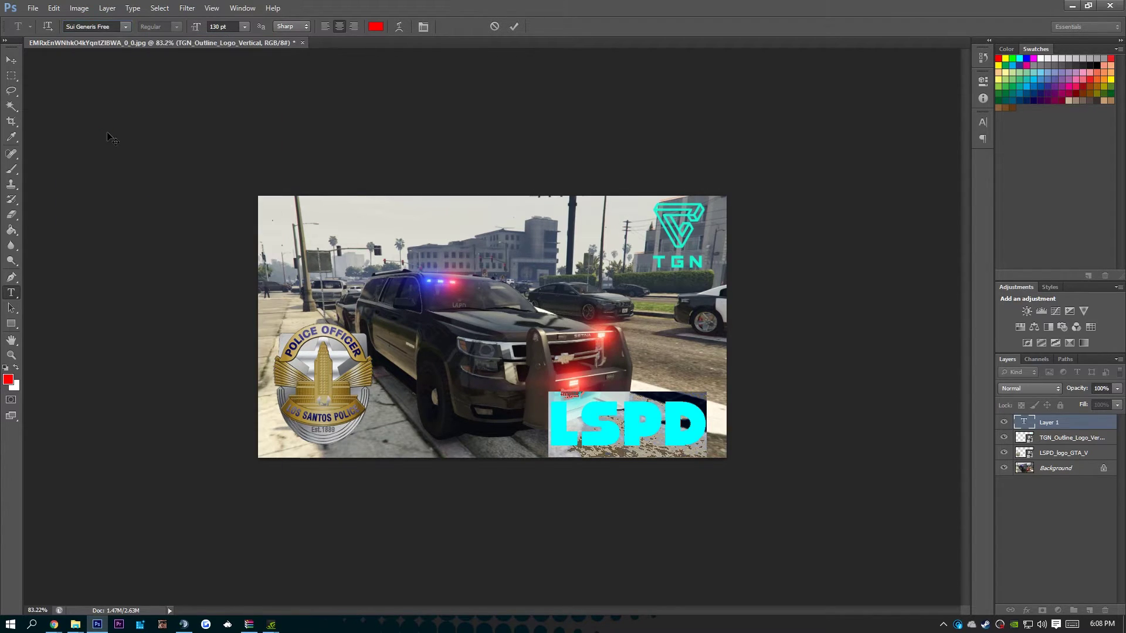
drag(783, 469, 754, 473)
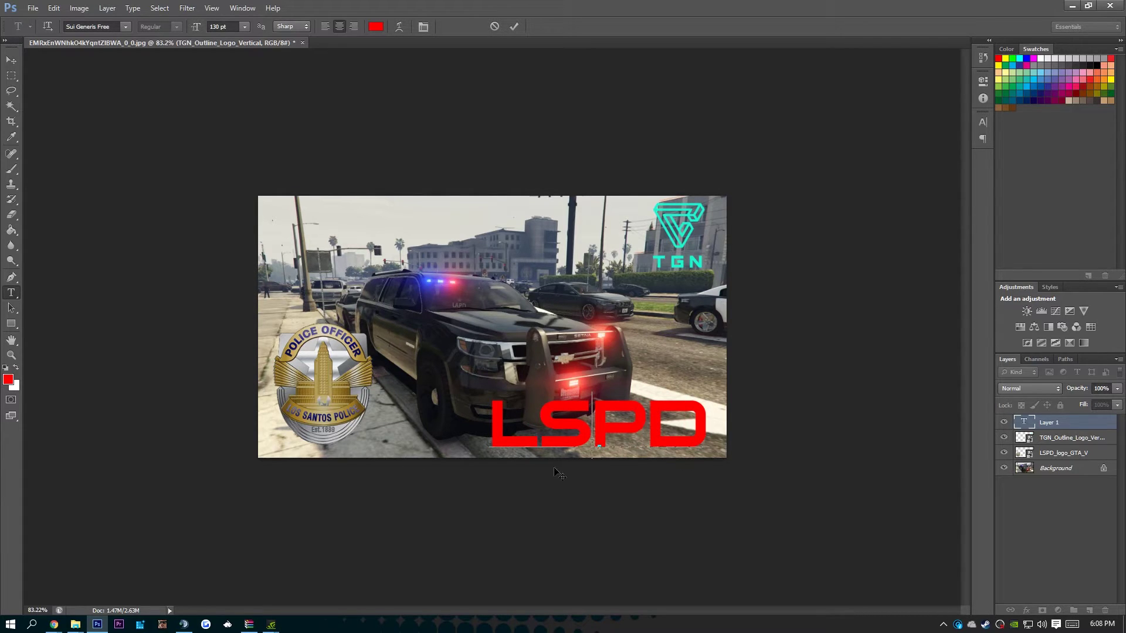
drag(702, 434, 492, 431)
click(126, 26)
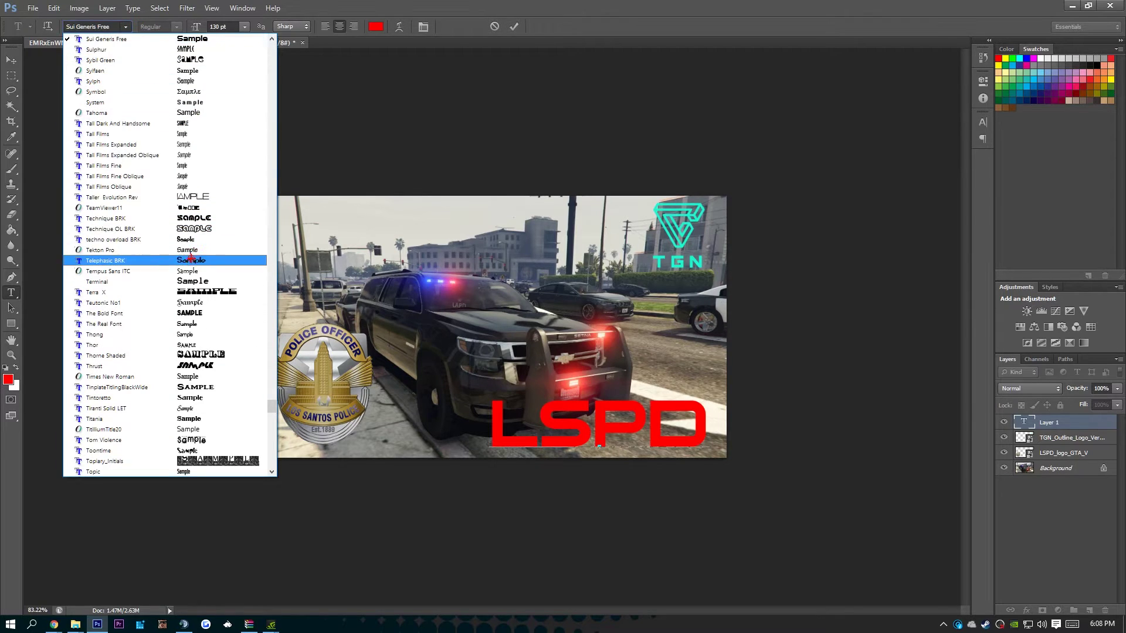
key(Escape)
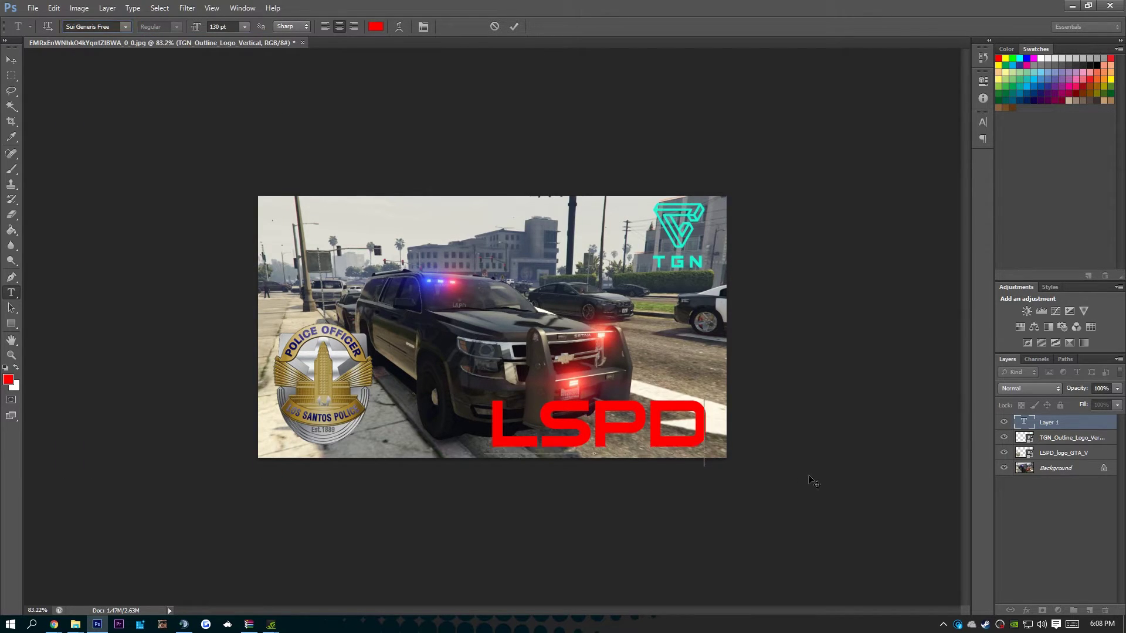
drag(821, 482, 828, 481)
- Try a bright blue, #1e61f8, as the colour of the whole LSPD text
drag(718, 434, 458, 394)
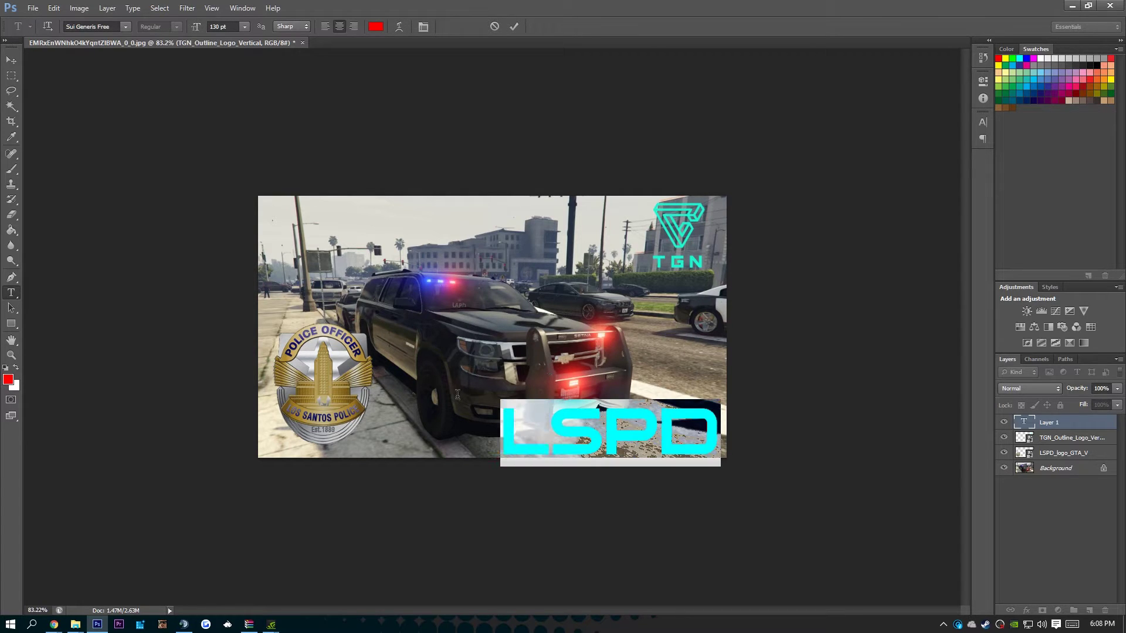
click(376, 27)
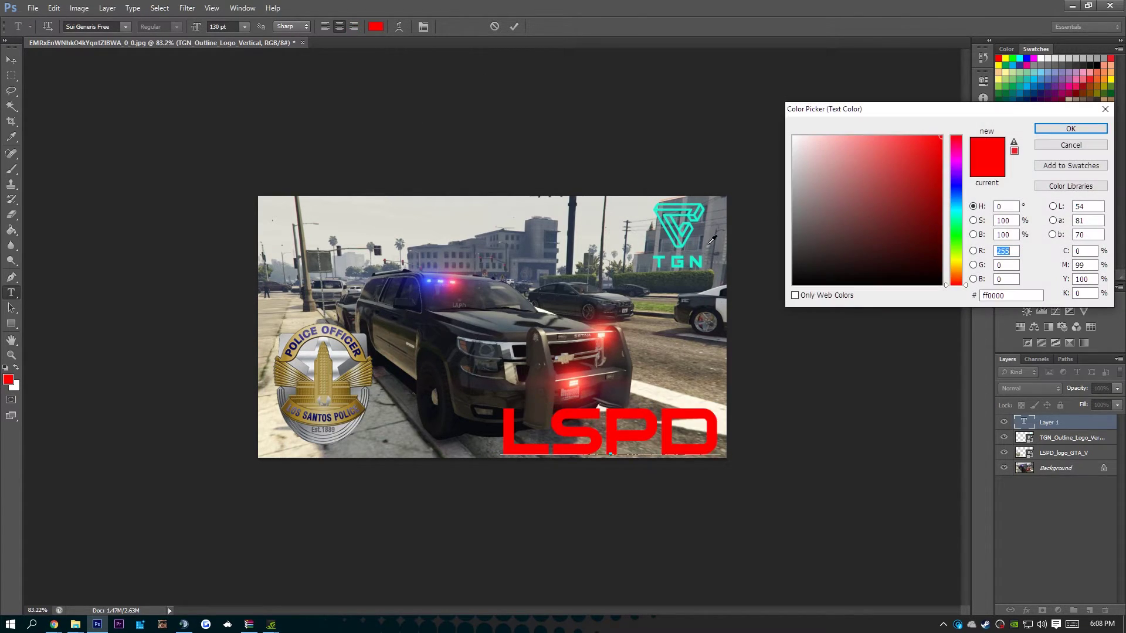
click(945, 249)
mouse_move(838, 200)
mouse_down()
mouse_move(793, 150)
mouse_move(798, 193)
mouse_move(817, 214)
mouse_move(804, 223)
mouse_move(803, 185)
mouse_up()
click(953, 227)
drag(952, 209, 951, 193)
click(869, 149)
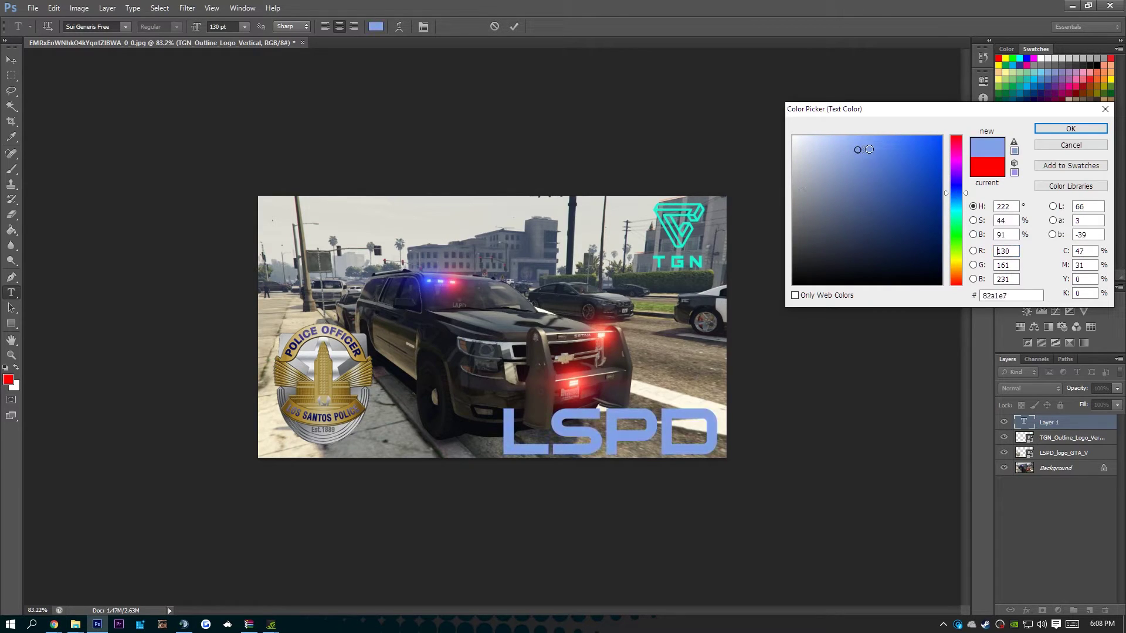
drag(879, 149, 908, 149)
click(923, 139)
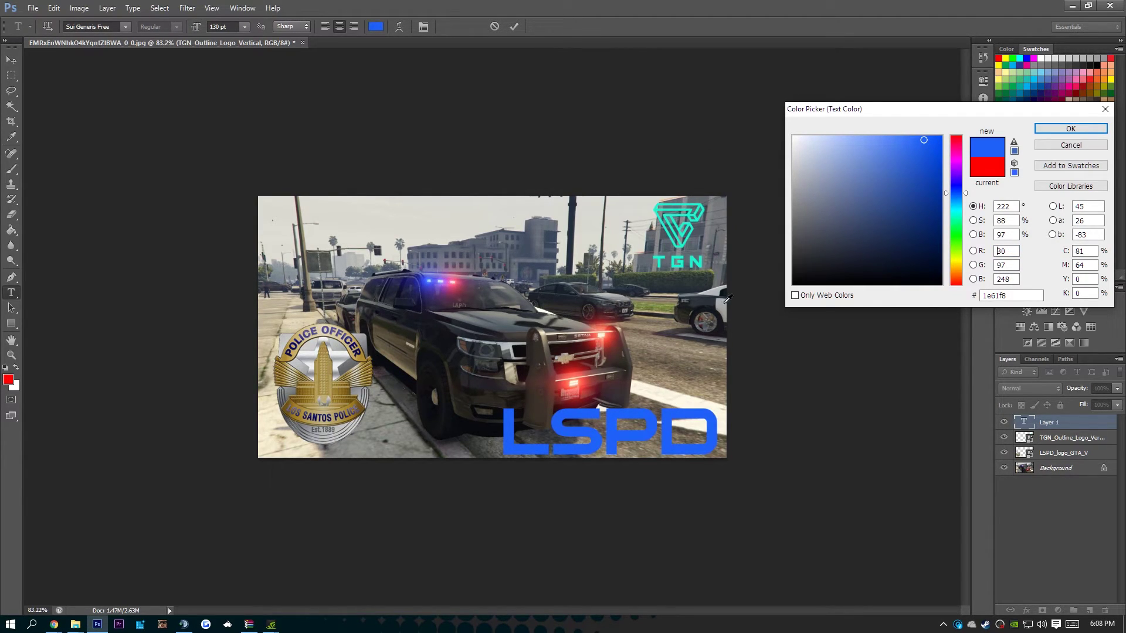
- Set the LSPD text's colour to a muted yellow, #ccca46, and accept it
drag(960, 207, 960, 261)
click(892, 163)
click(890, 161)
click(891, 165)
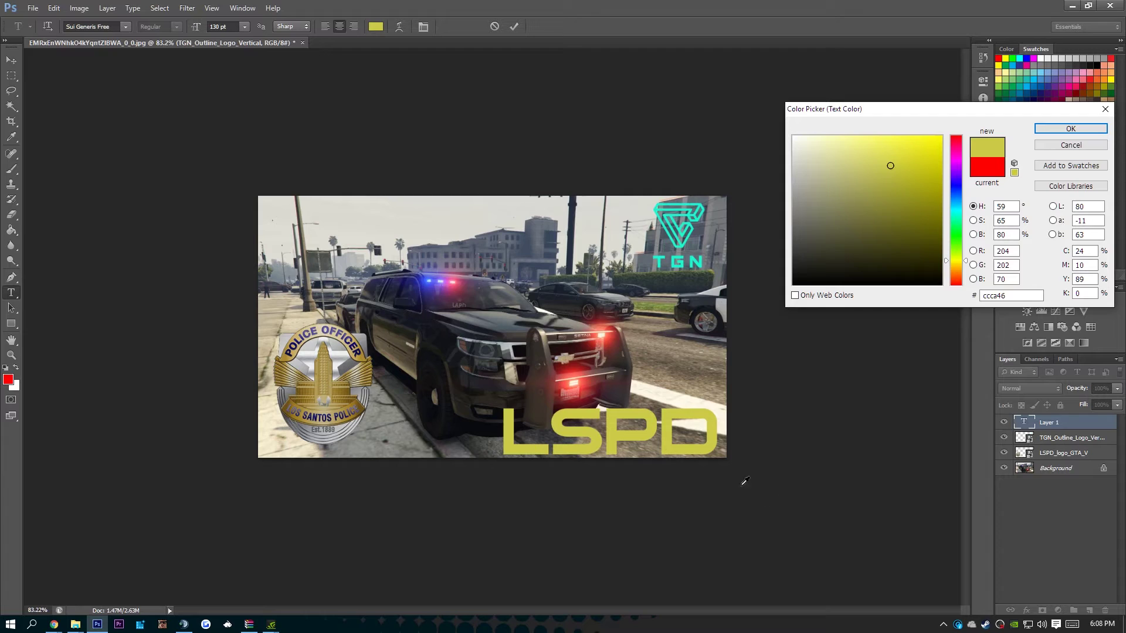
click(1071, 128)
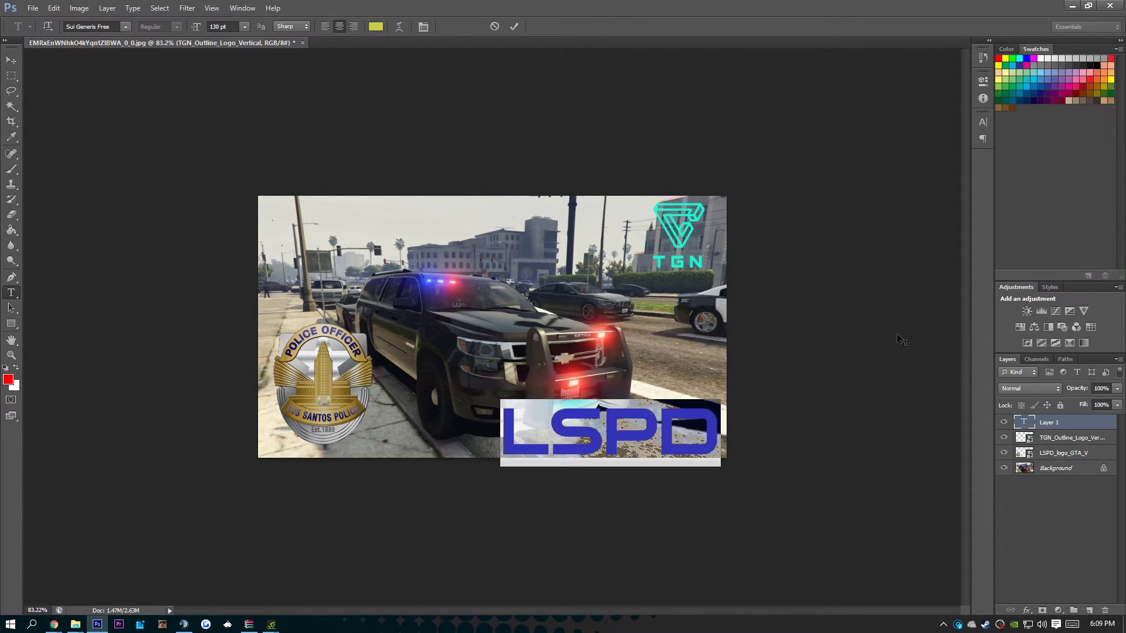
- Nudge the LSPD text slightly down towards the image's lower edge and commit the text edit
click(668, 426)
drag(494, 443, 366, 449)
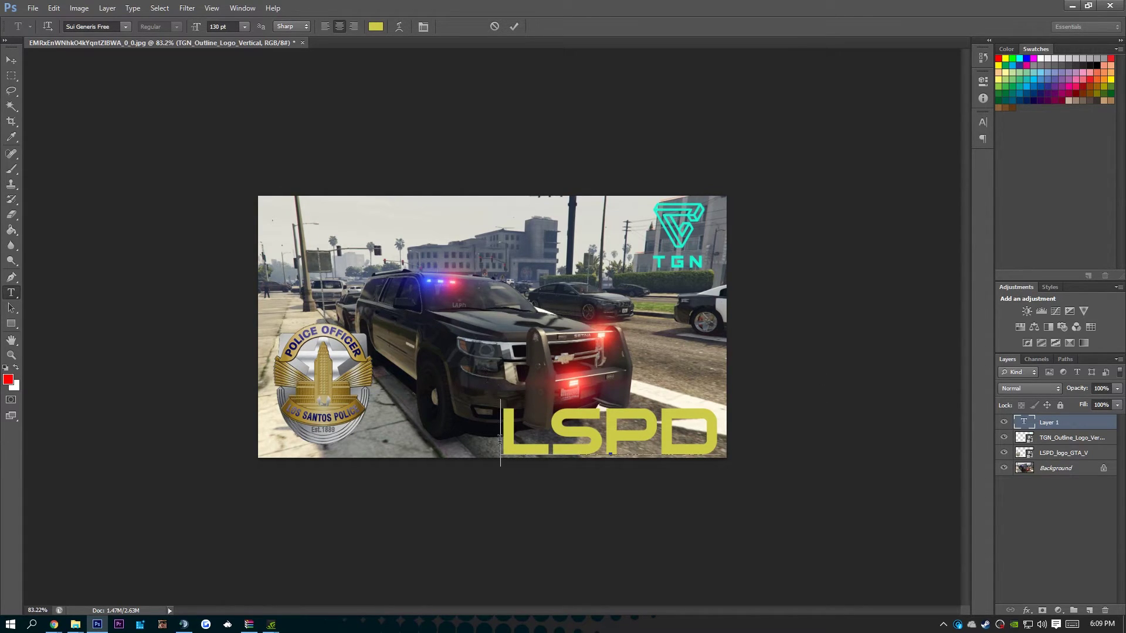
drag(801, 533, 813, 534)
drag(504, 443, 798, 440)
right_click(607, 445)
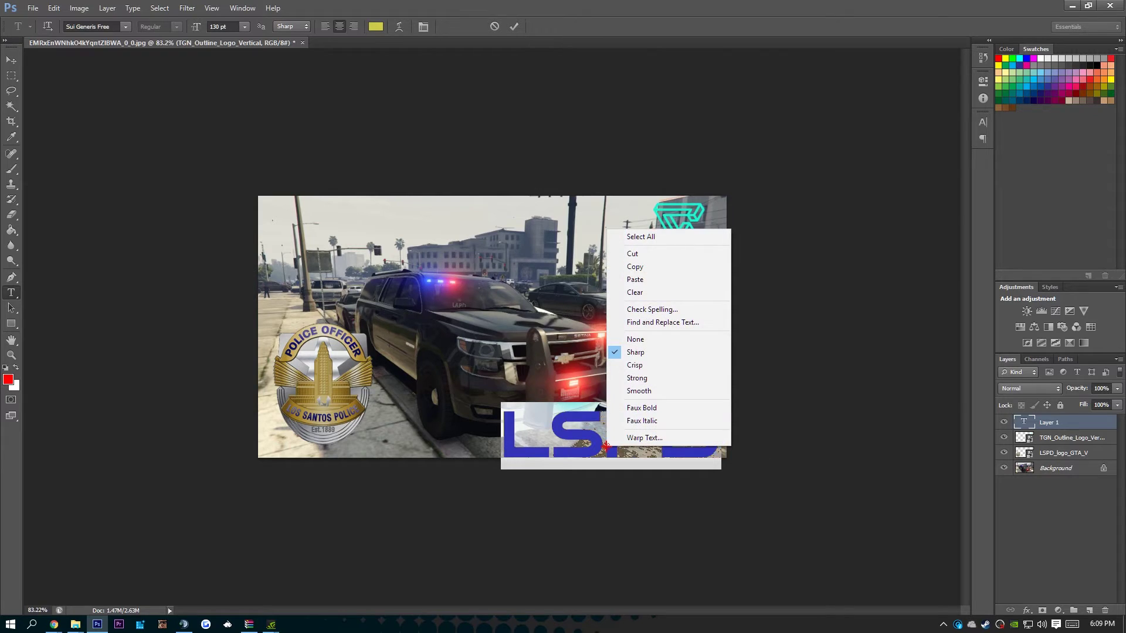
click(758, 431)
click(1068, 427)
- Open the LSPD text layer's blending options beside the image and enable Bevel & Emboss with Contour
right_click(1068, 428)
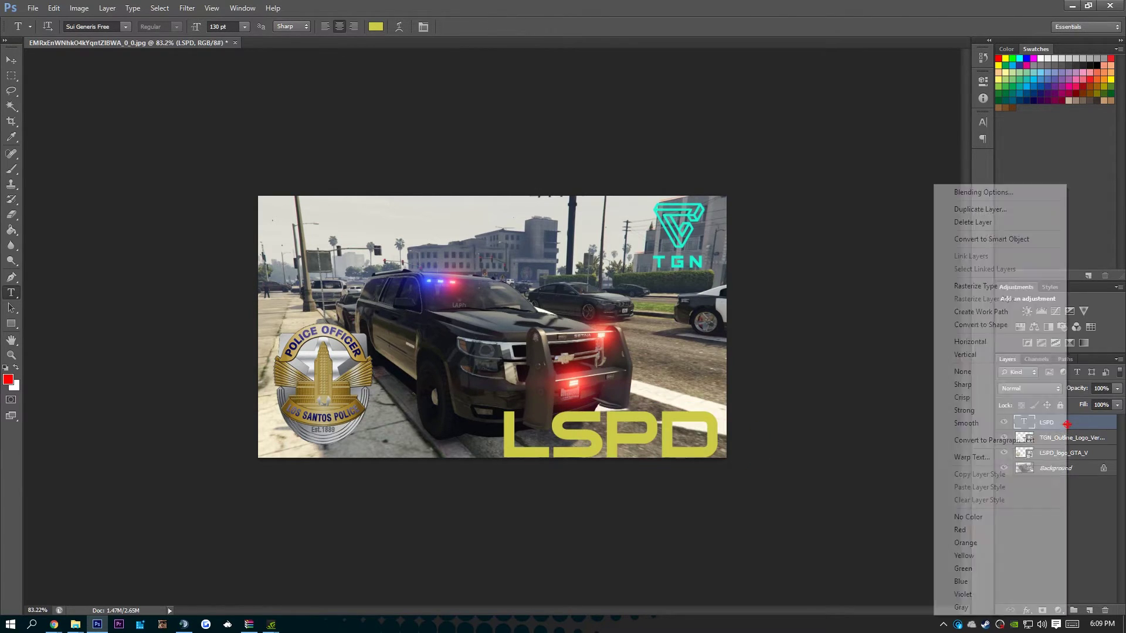
click(982, 193)
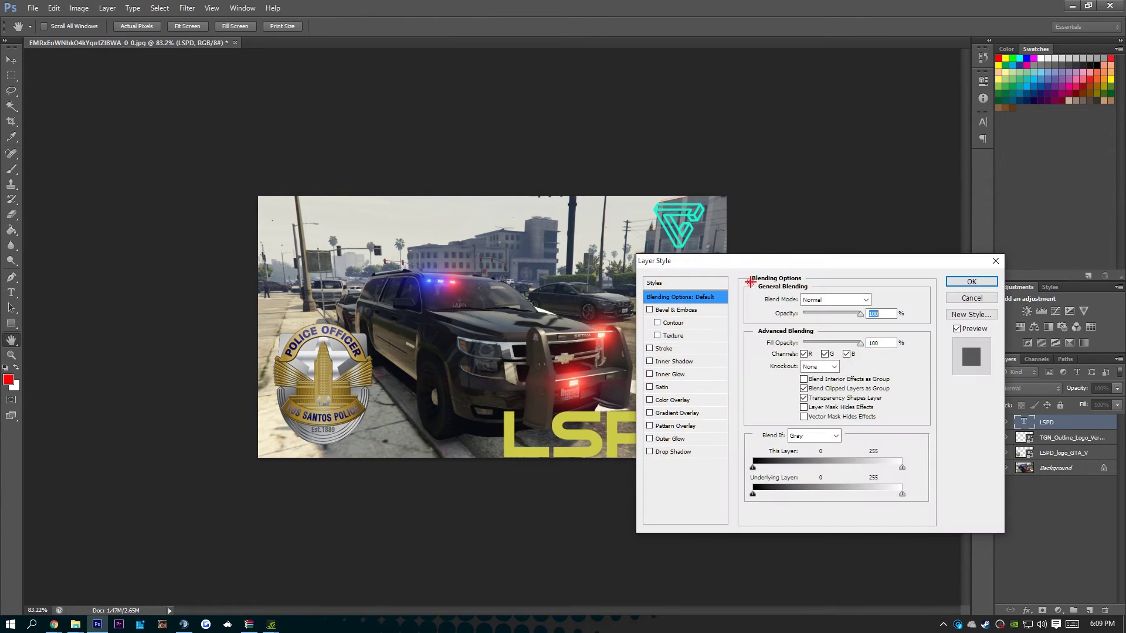
drag(686, 260, 380, 196)
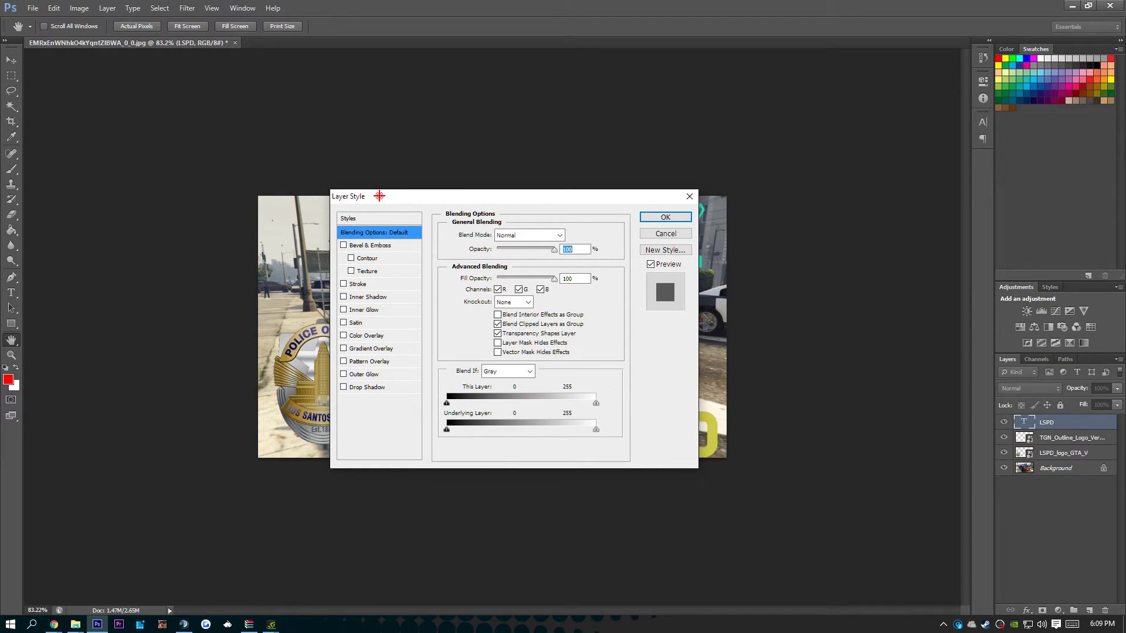
drag(387, 193, 807, 173)
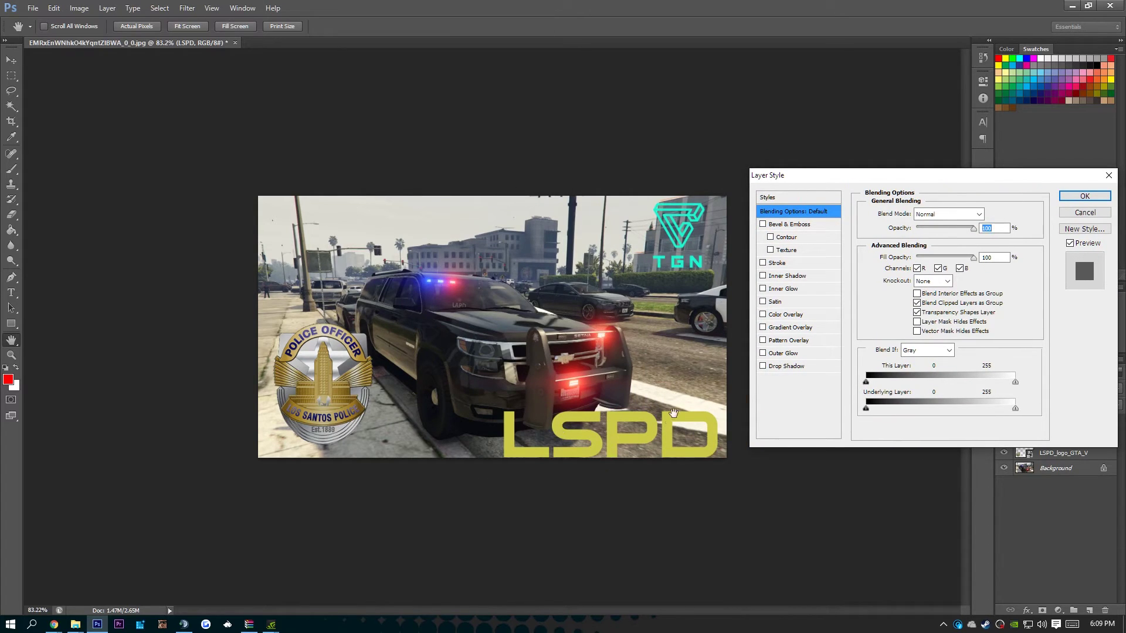
click(763, 224)
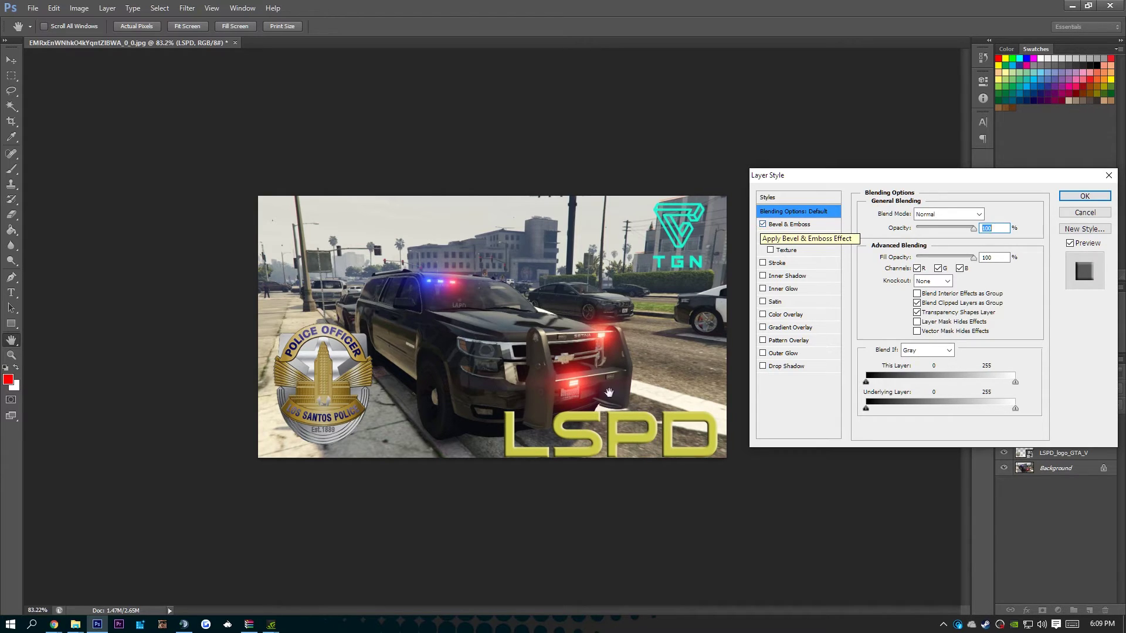
click(769, 237)
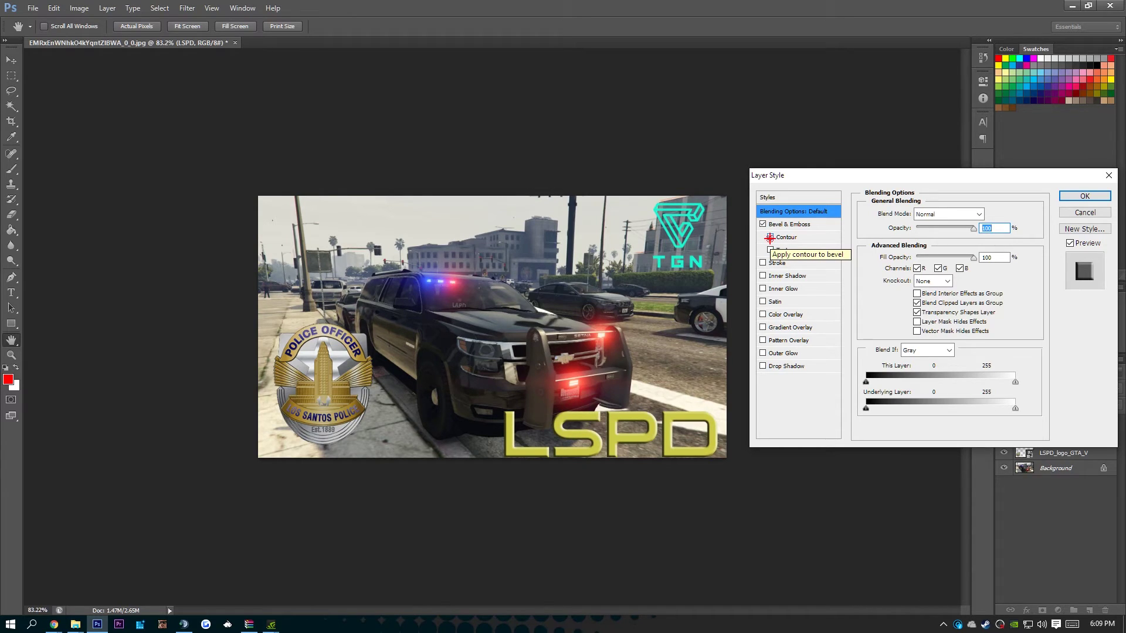
- Try the Texture option of the LSPD text's bevel, switch it off again and enable Stroke
click(770, 249)
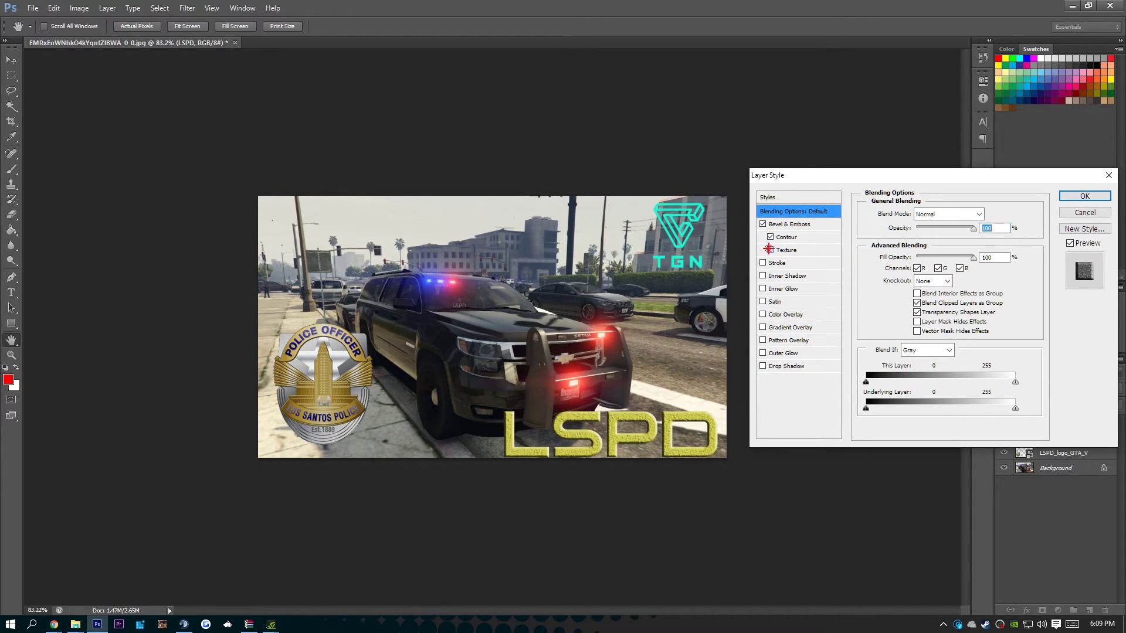
click(770, 250)
click(761, 262)
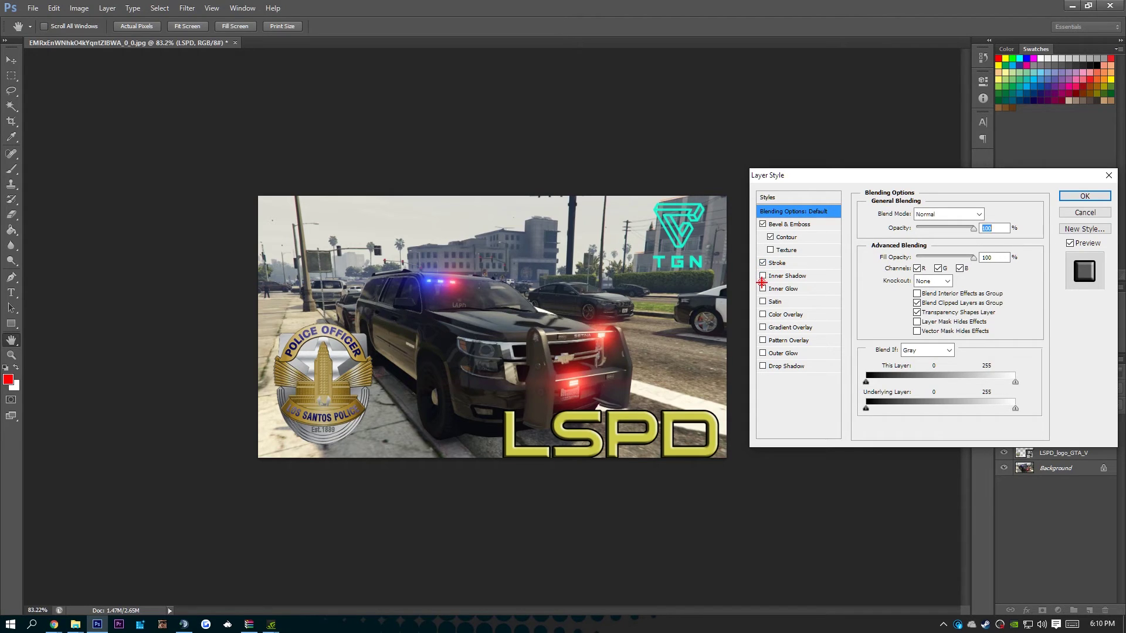
- Try Inner Shadow, Inner Glow, Satin, Color Overlay, Gradient Overlay, Pattern Overlay and Outer Glow on the LSPD text, switching each off again
click(763, 276)
click(763, 275)
click(763, 289)
click(763, 289)
click(762, 288)
click(763, 288)
click(763, 301)
click(763, 315)
click(762, 314)
click(763, 327)
click(763, 328)
click(763, 341)
click(763, 340)
click(763, 353)
click(763, 353)
- Enable Drop Shadow on the LSPD text and accept the layer style
click(763, 366)
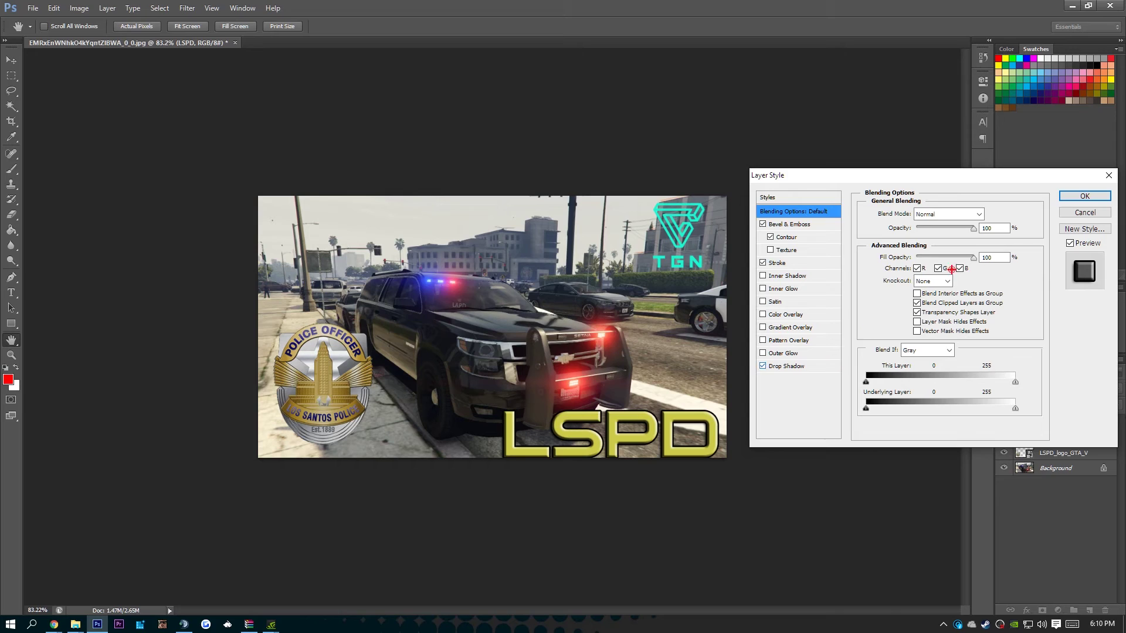
click(1086, 196)
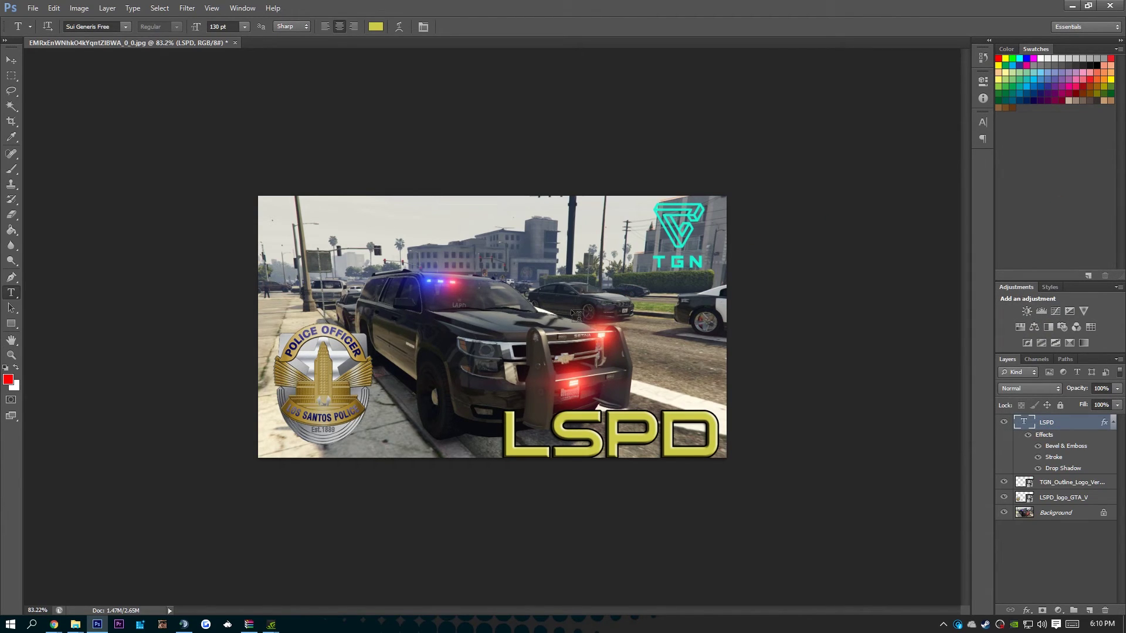
- Move the LSPD text layer slightly up from the image's lower edge with the Move tool
click(11, 60)
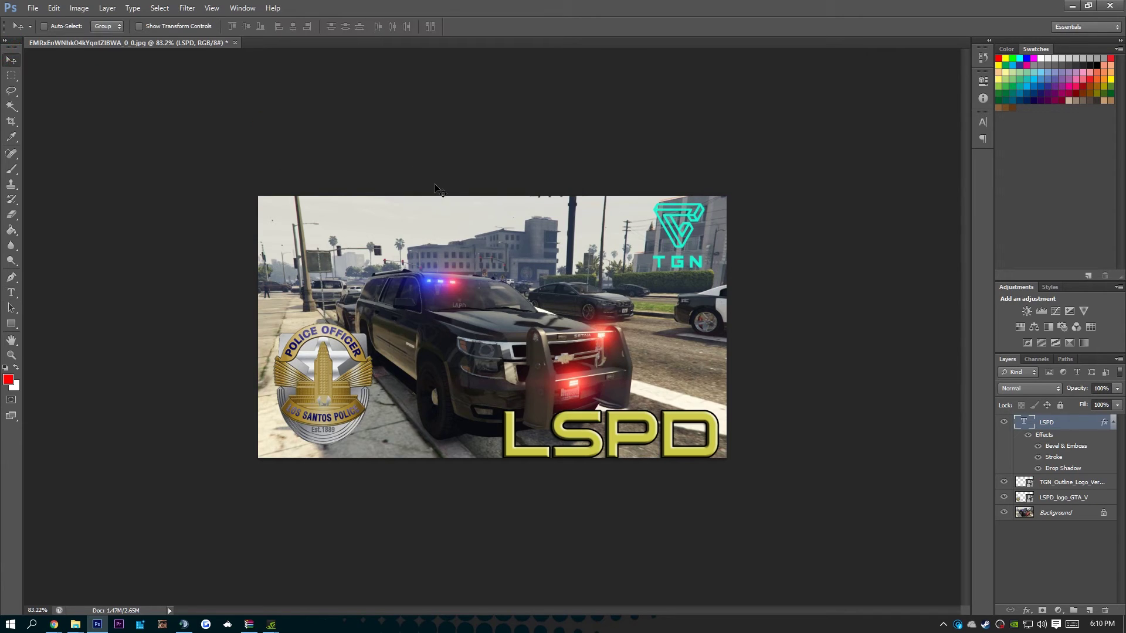
mouse_move(652, 224)
mouse_down()
mouse_move(669, 242)
mouse_move(655, 224)
mouse_up()
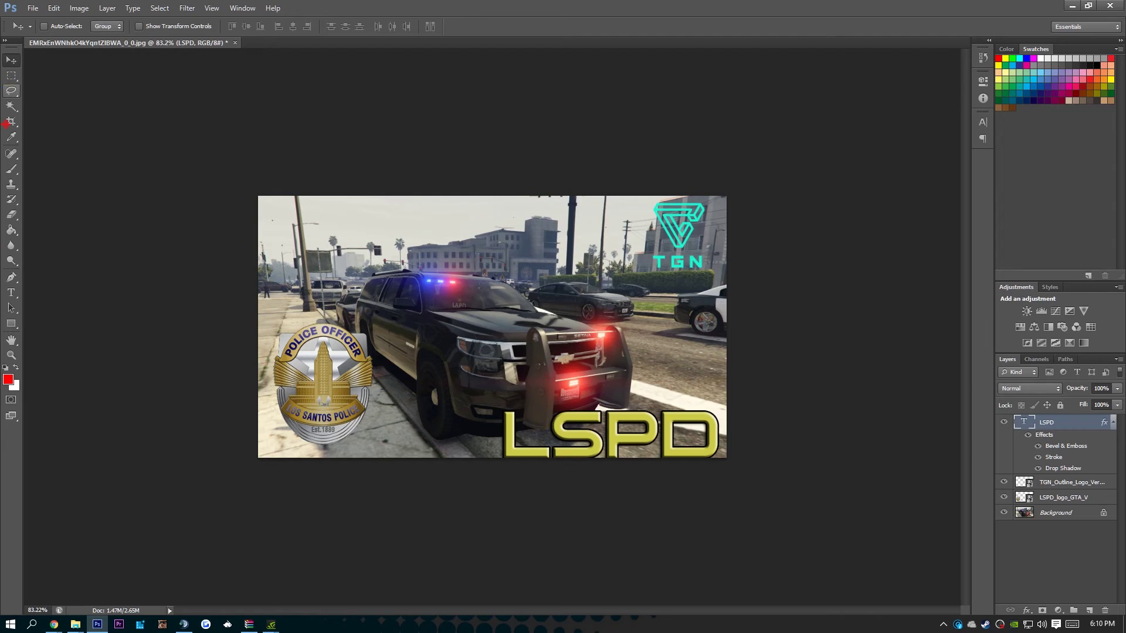
mouse_move(673, 442)
mouse_down()
mouse_move(661, 442)
mouse_move(676, 443)
mouse_up()
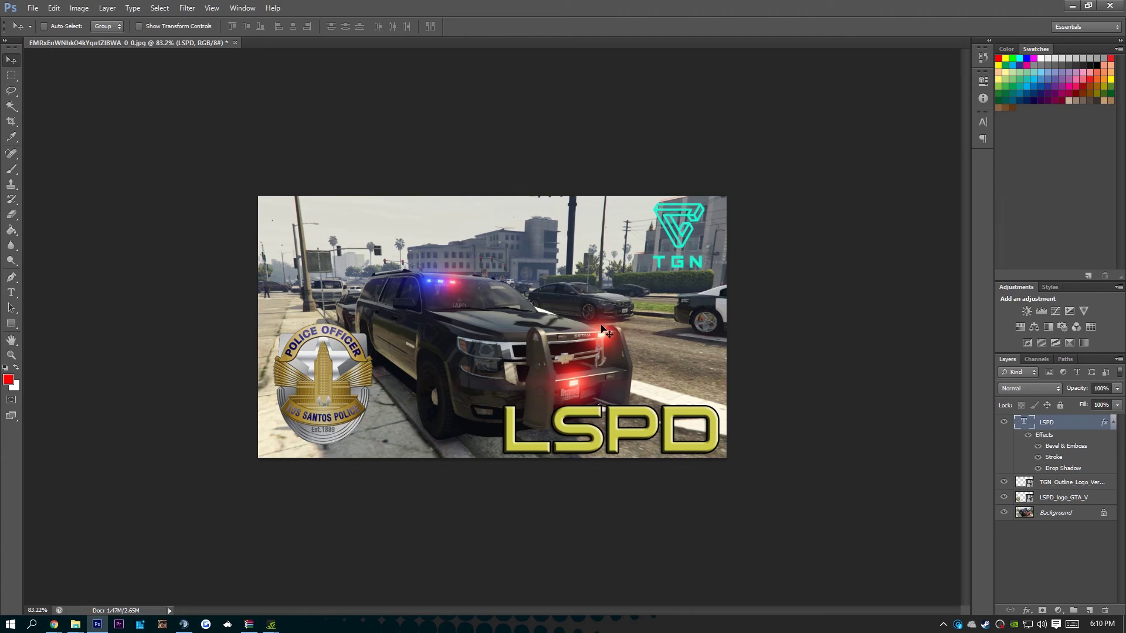
key(super+Right)
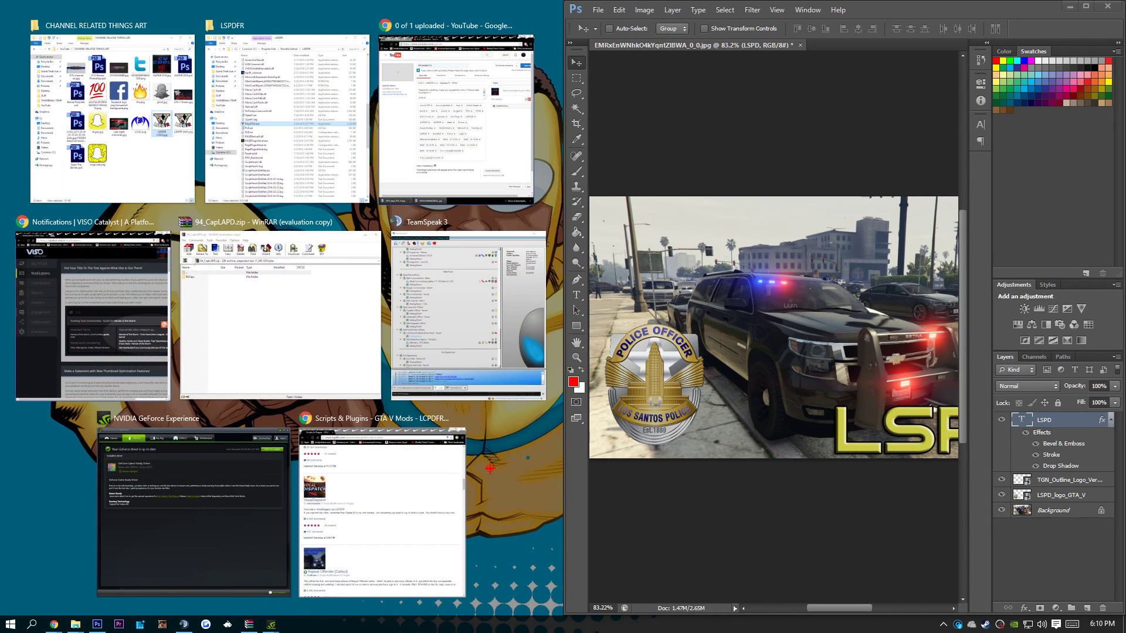
click(489, 468)
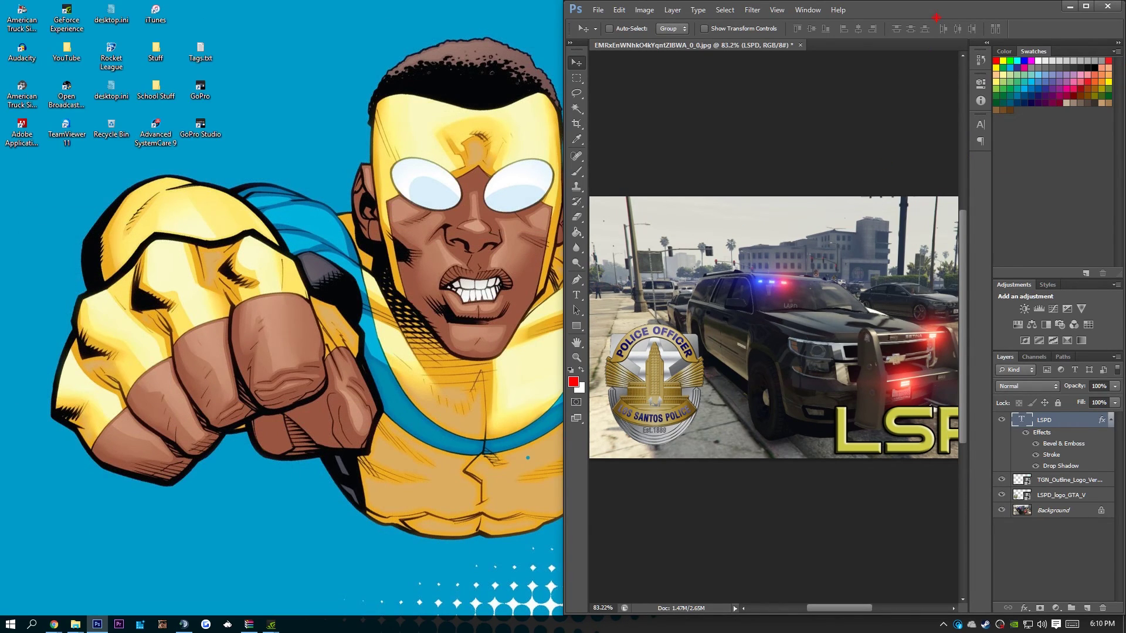
drag(907, 10, 726, 1)
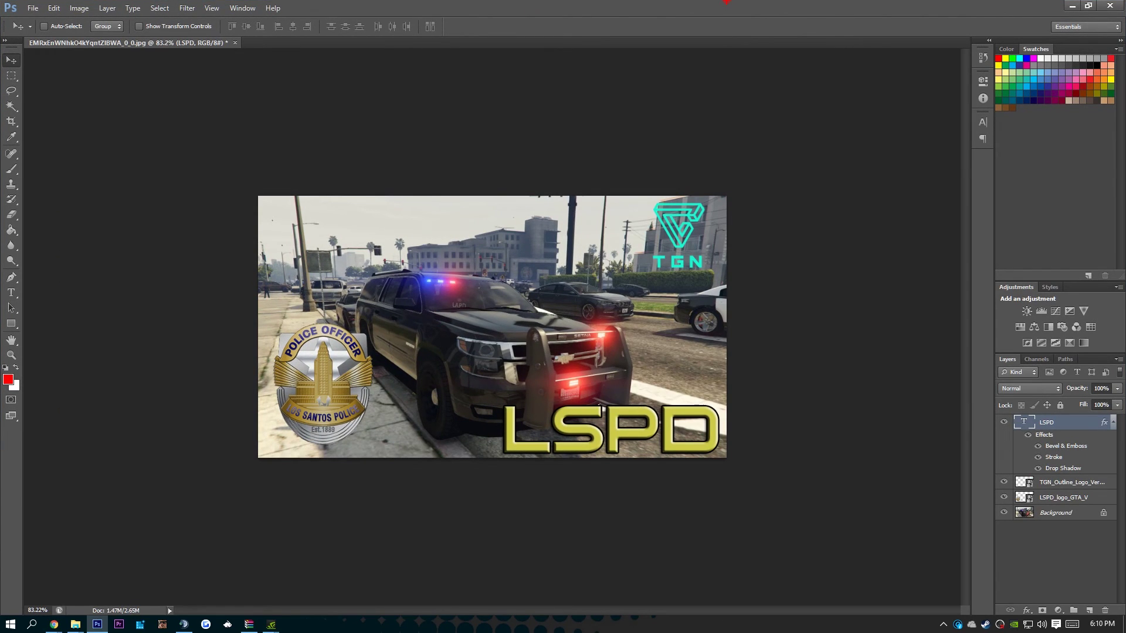